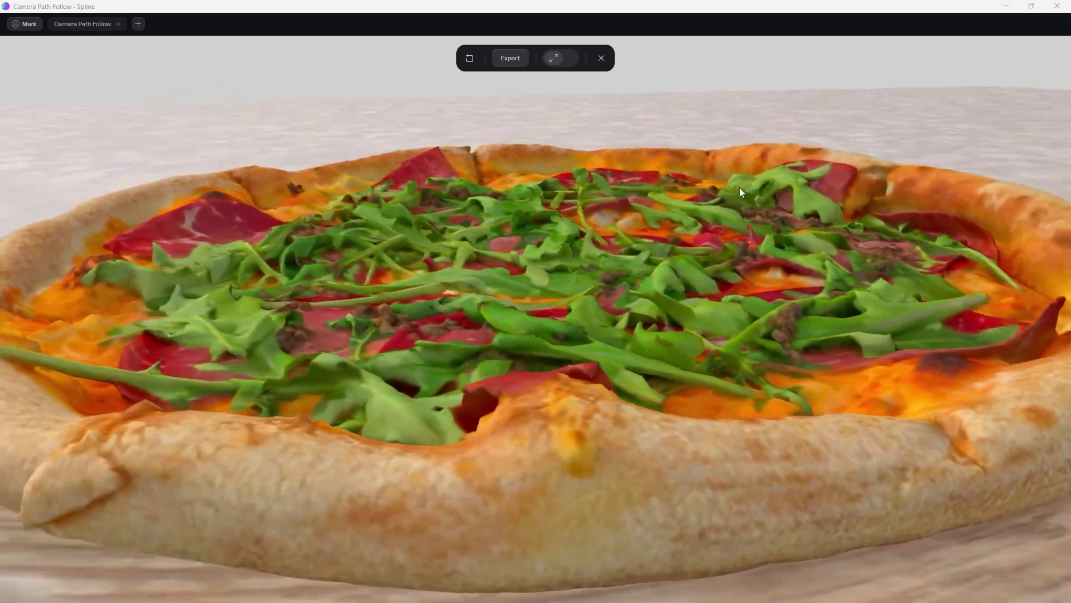
Step: Exit the scene preview and examine the pizza model and its surroundings from several angles and distances
{"action": "key", "text": "Escape"}
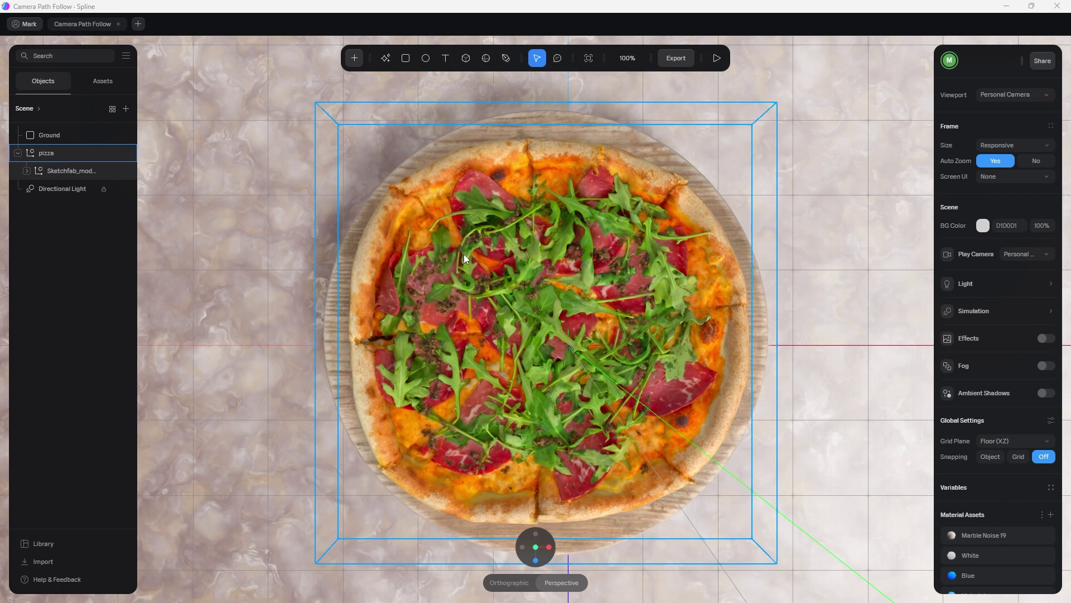
{"action": "left_click", "coordinate": [221, 232]}
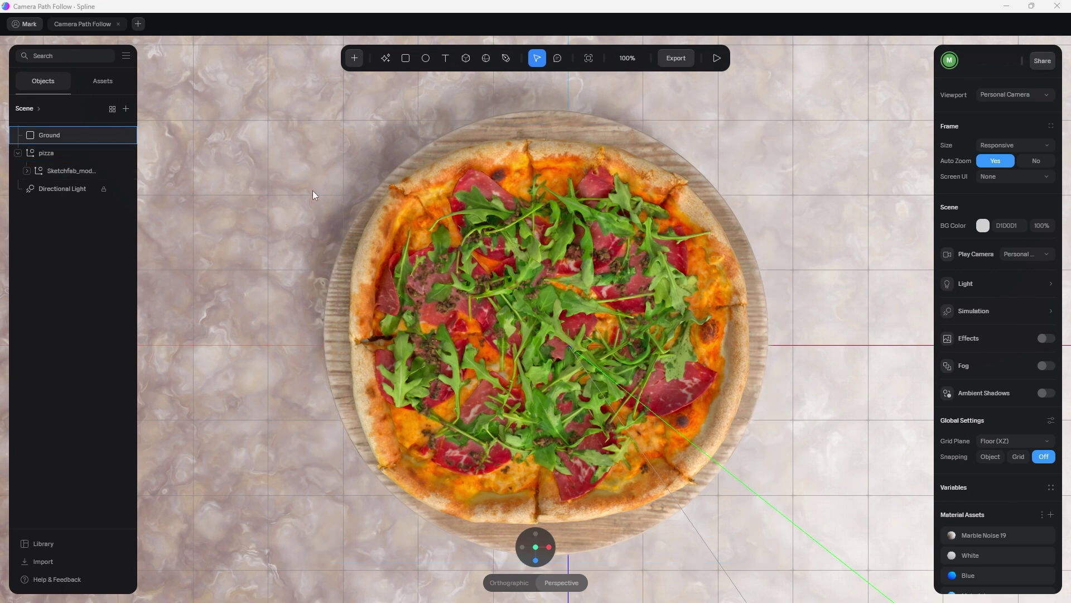
{"action": "left_click", "coordinate": [718, 374]}
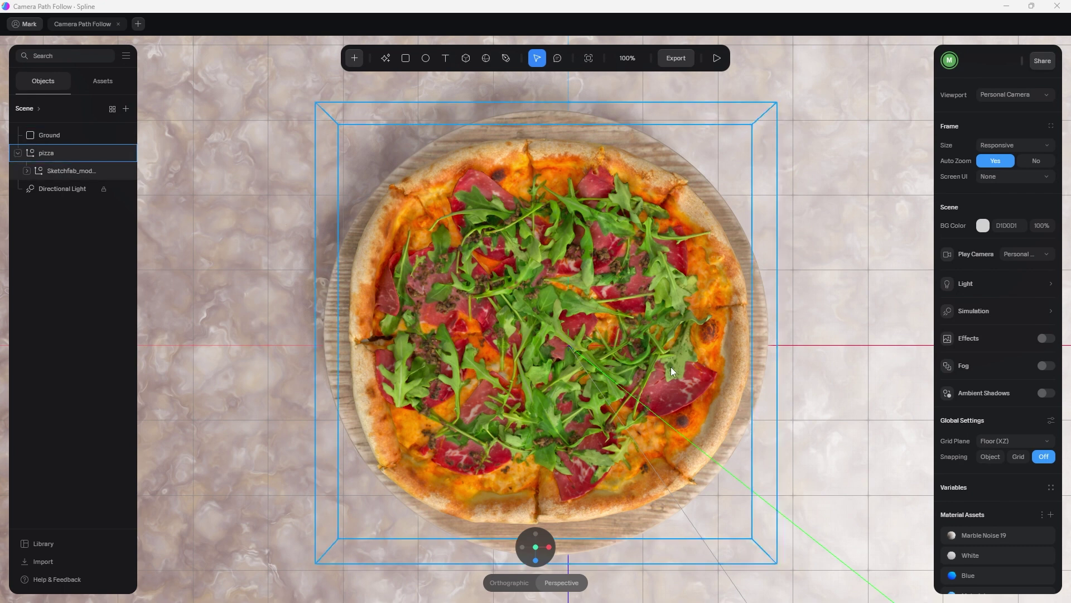
{"action": "scroll", "coordinate": [732, 383], "scroll_direction": "up", "scroll_amount": 5}
{"action": "right_click_drag", "start_coordinate": [767, 418], "coordinate": [645, 385]}
{"action": "scroll", "coordinate": [645, 357], "scroll_direction": "down", "scroll_amount": 3}
{"action": "right_click_drag", "start_coordinate": [647, 329], "coordinate": [678, 339]}
{"action": "scroll", "coordinate": [602, 270], "scroll_direction": "down", "scroll_amount": 2}
{"action": "scroll", "coordinate": [679, 339], "scroll_direction": "up", "scroll_amount": 4}
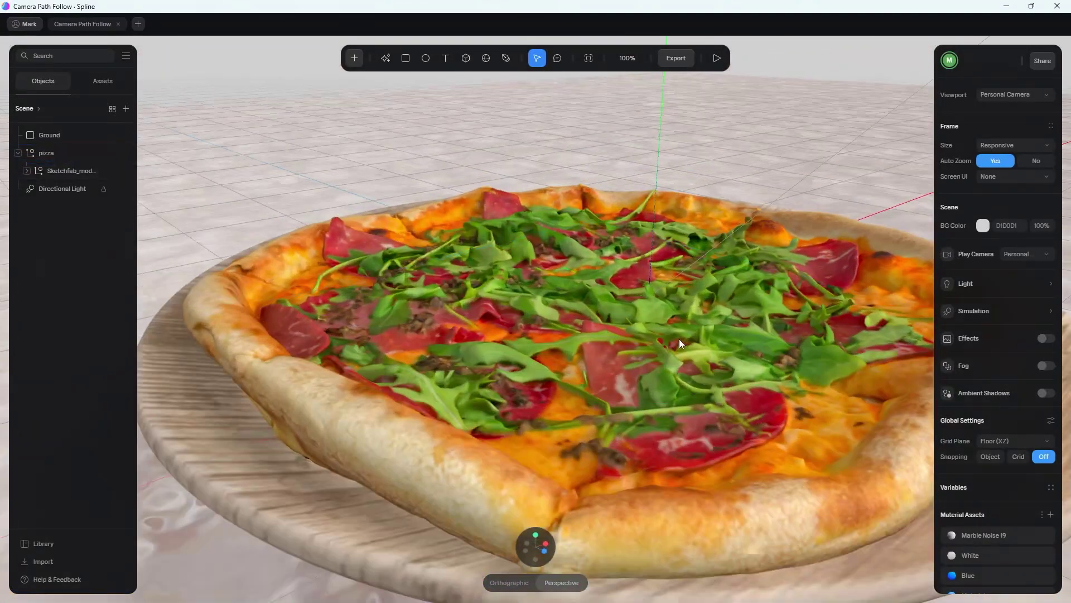
{"action": "scroll", "coordinate": [653, 302], "scroll_direction": "down", "scroll_amount": 3}
{"action": "scroll", "coordinate": [632, 317], "scroll_direction": "up", "scroll_amount": 5}
{"action": "scroll", "coordinate": [632, 317], "scroll_direction": "down", "scroll_amount": 2}
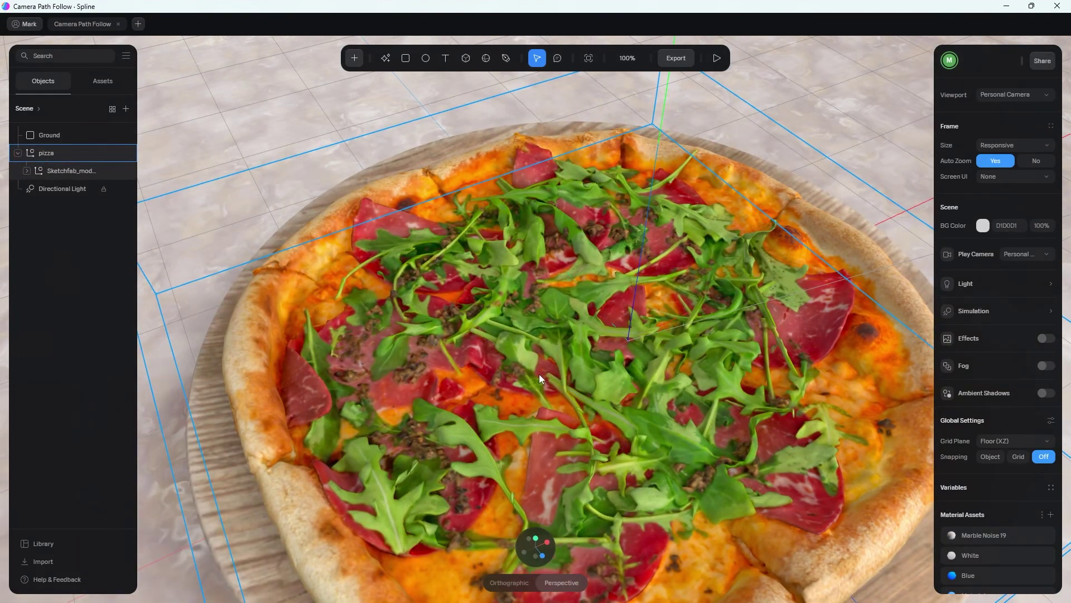
{"action": "right_click_drag", "start_coordinate": [563, 328], "coordinate": [532, 329]}
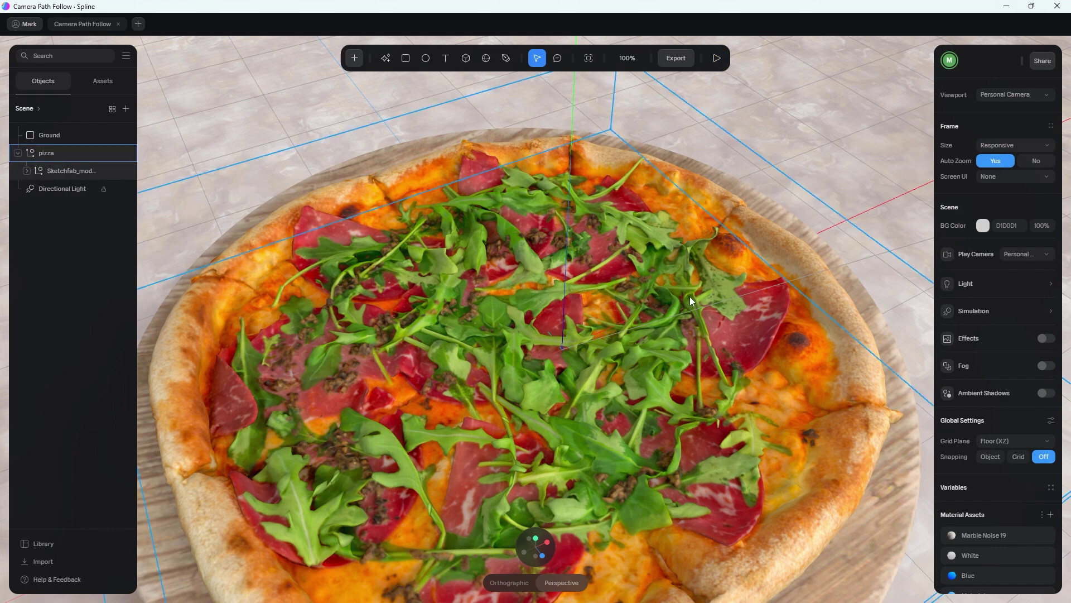
Step: Switch to the top view and hide the Ground object
{"action": "left_click", "coordinate": [538, 540]}
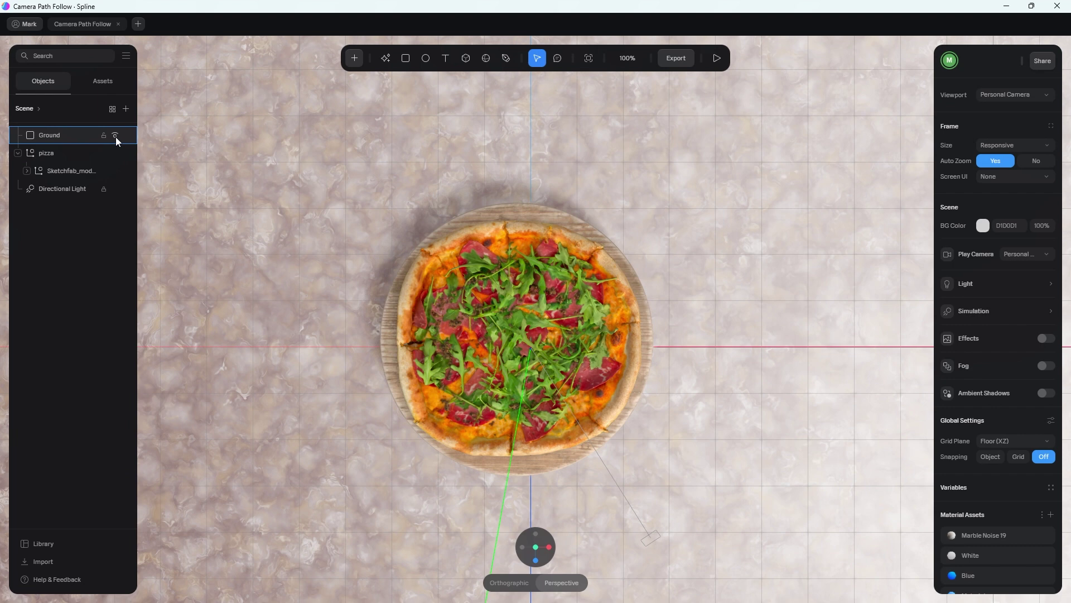
{"action": "left_click", "coordinate": [115, 136]}
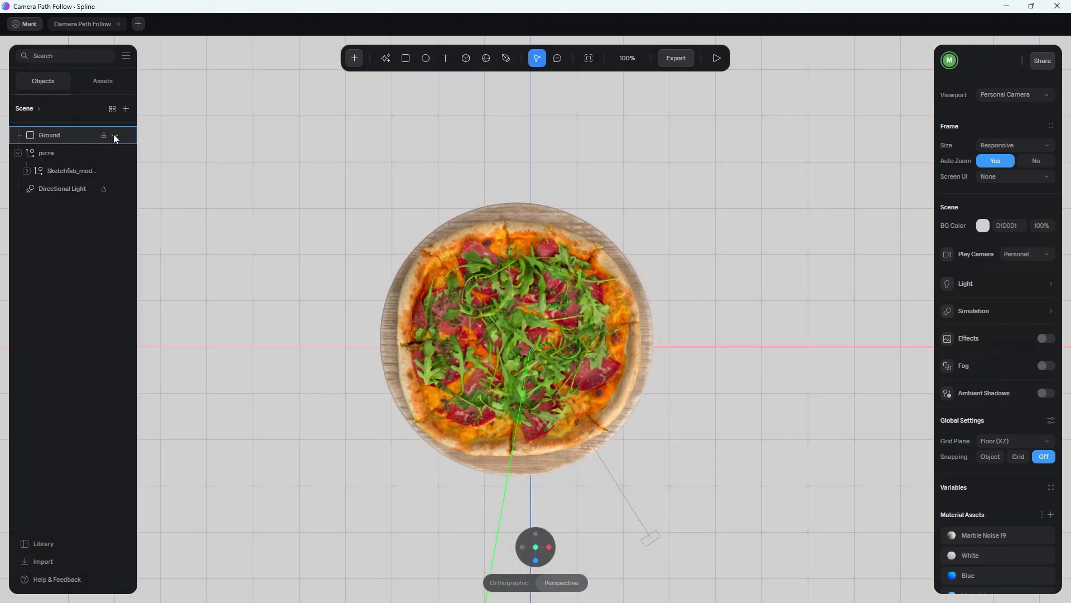
{"action": "left_click", "coordinate": [389, 285]}
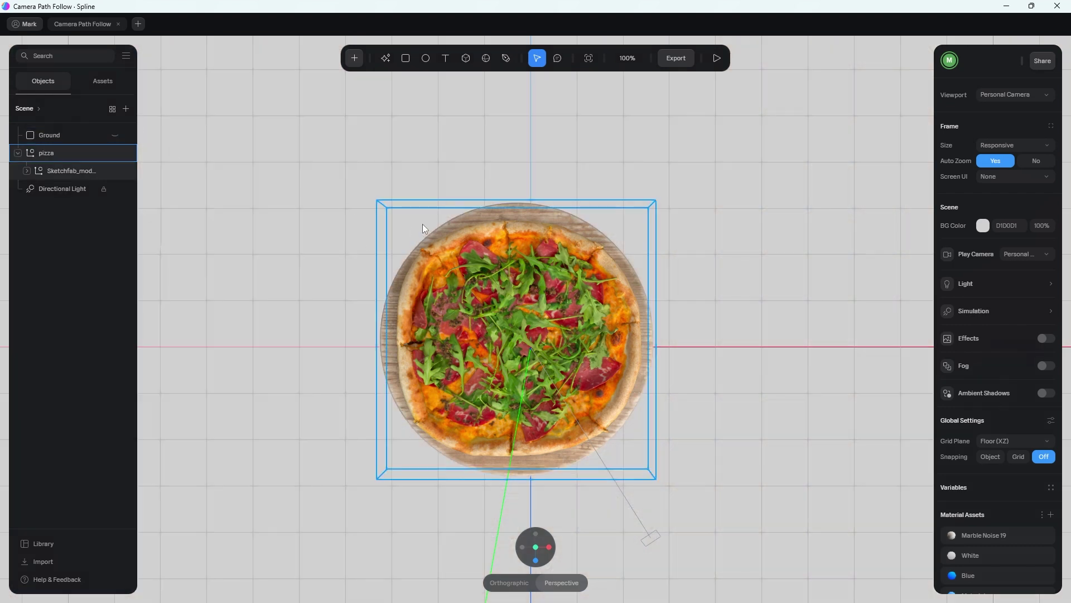
Step: Place a 100 by 100 ellipse flat over the middle of the pizza
{"action": "left_click", "coordinate": [364, 73]}
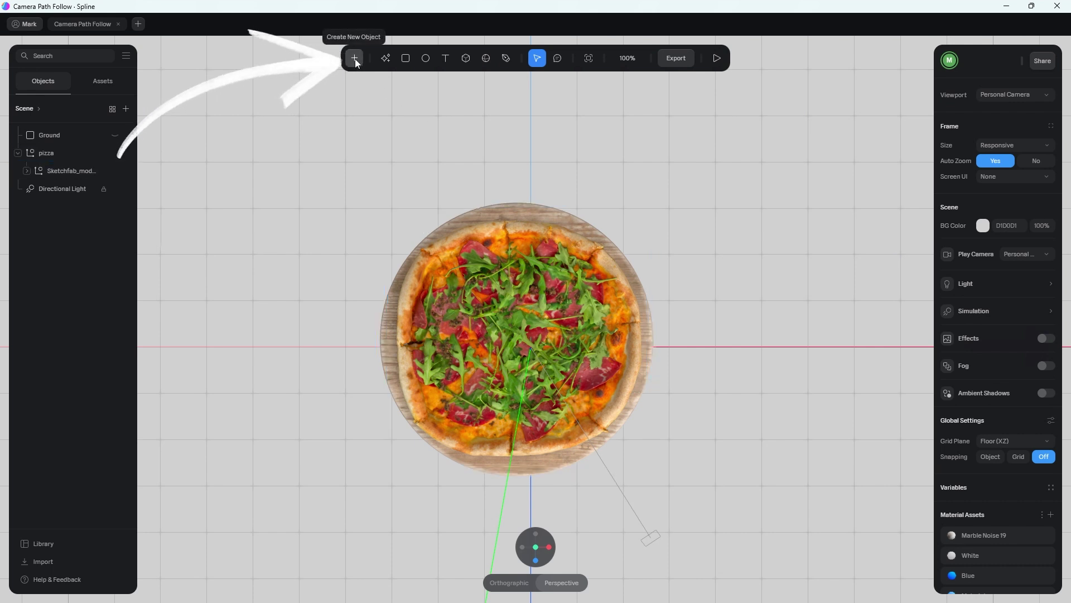
{"action": "left_click", "coordinate": [354, 58]}
{"action": "left_click", "coordinate": [386, 108]}
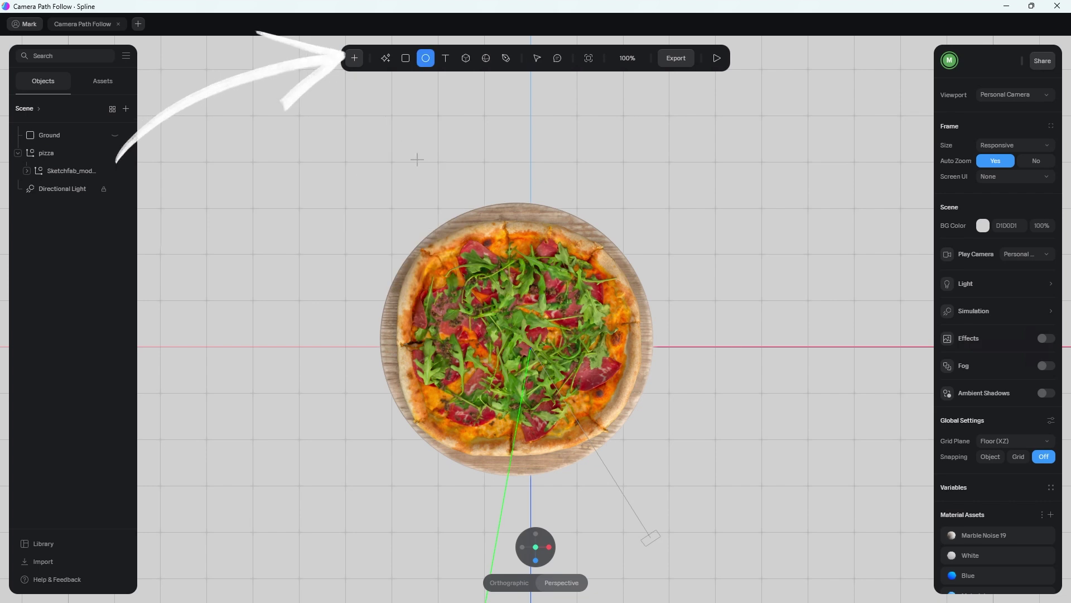
{"action": "left_click", "coordinate": [521, 323]}
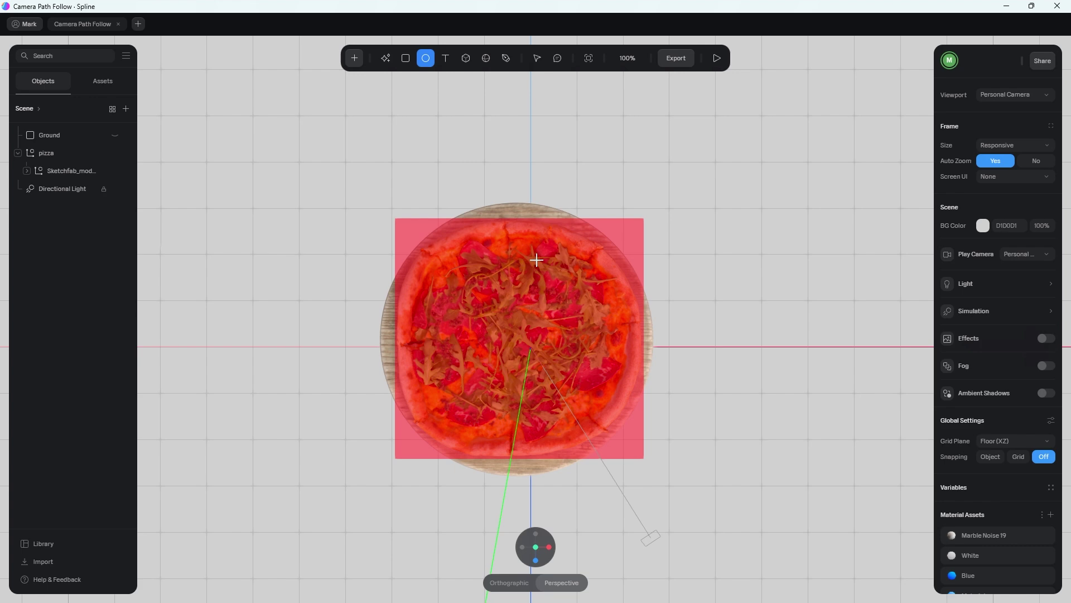
{"action": "left_click", "coordinate": [515, 314]}
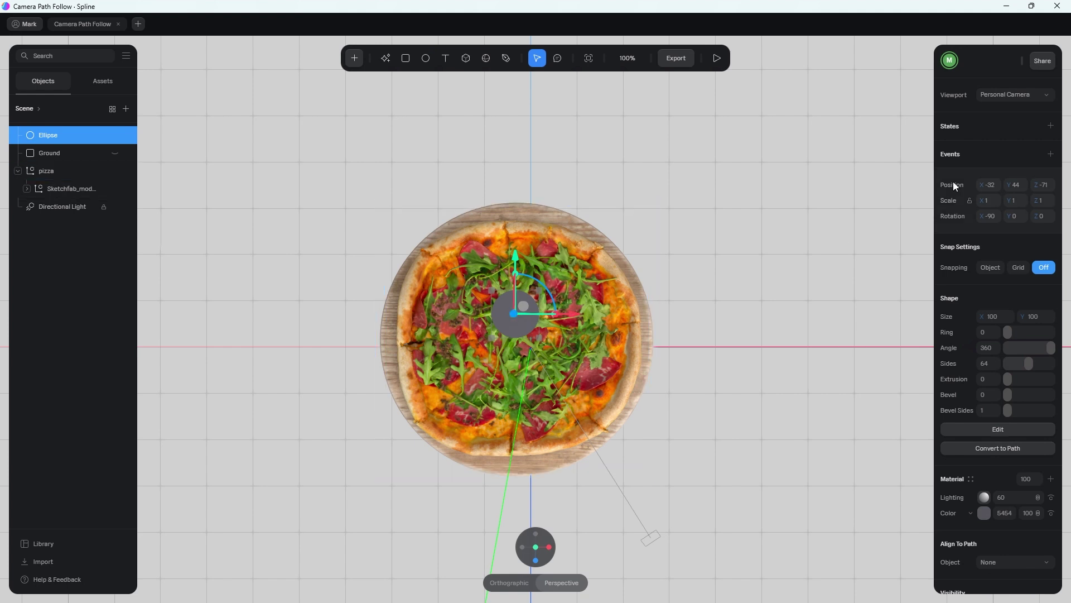
Step: Set the ellipse's position to 0, 0, 0 and scale it uniformly to about 11.13 so it surrounds the pizza
{"action": "left_click", "coordinate": [996, 189]}
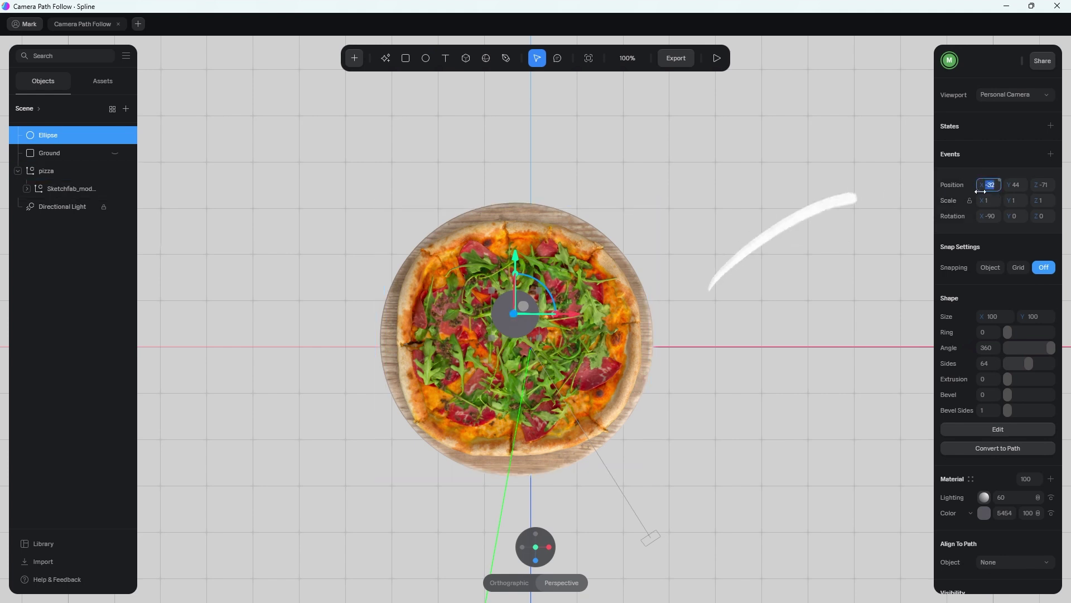
{"action": "type", "text": "0"}
{"action": "key", "text": "Tab"}
{"action": "type", "text": "0"}
{"action": "key", "text": "Return"}
{"action": "key", "text": "Tab"}
{"action": "type", "text": "0"}
{"action": "key", "text": "Return"}
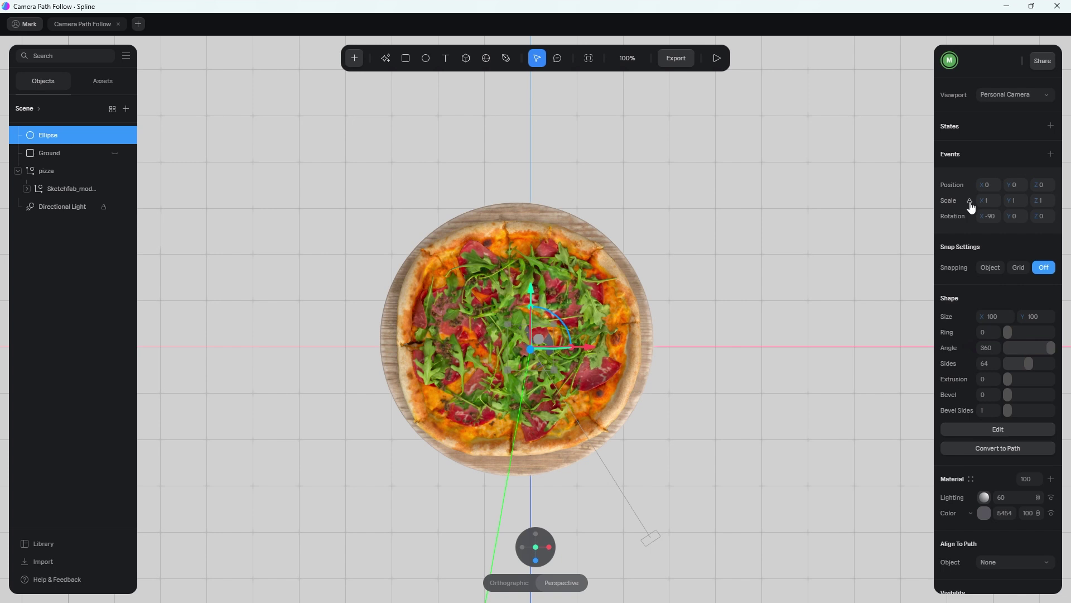
{"action": "left_click", "coordinate": [970, 206]}
{"action": "left_click_drag", "start_coordinate": [983, 201], "coordinate": [472, 180]}
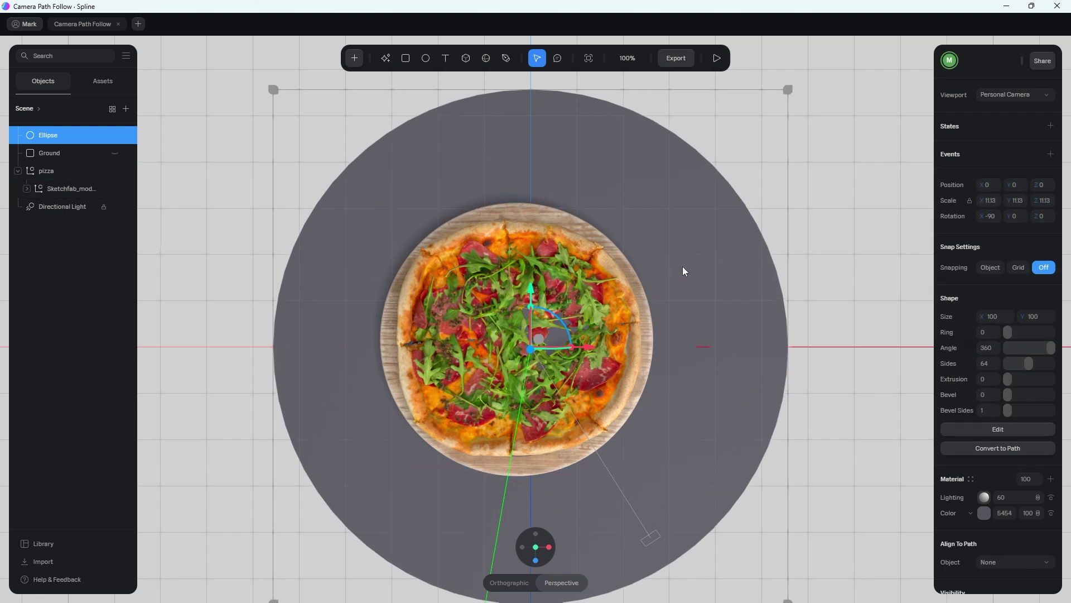
Step: Shift the pizza group about 29 along X so it sits centred inside the ellipse
{"action": "left_click", "coordinate": [462, 261]}
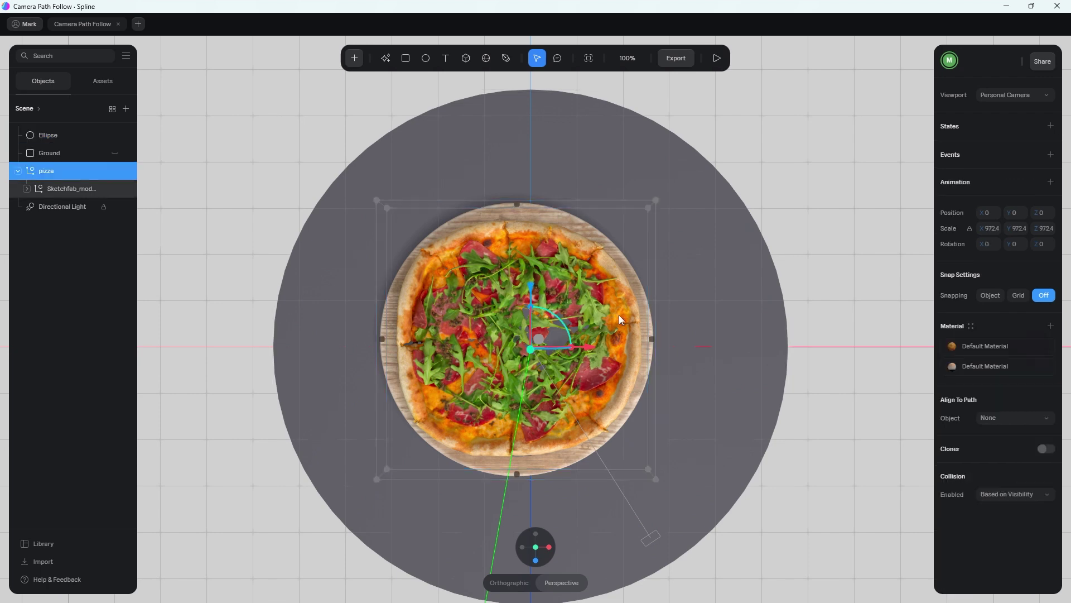
{"action": "left_click_drag", "start_coordinate": [590, 345], "coordinate": [604, 347]}
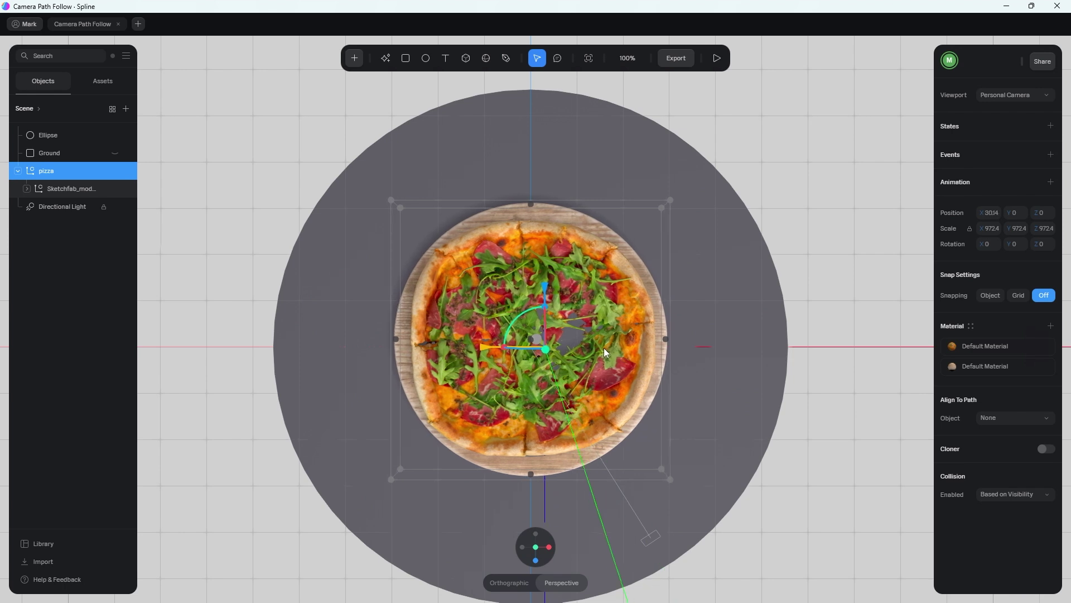
{"action": "key", "text": "ctrl+z"}
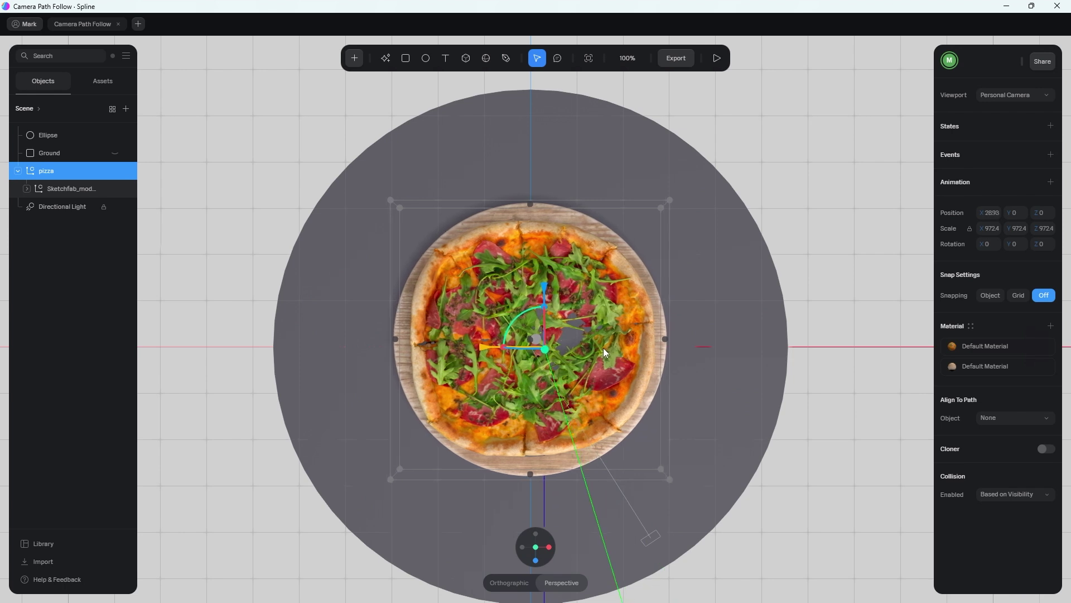
Step: Rename the ellipse object as Path
{"action": "left_click", "coordinate": [651, 140]}
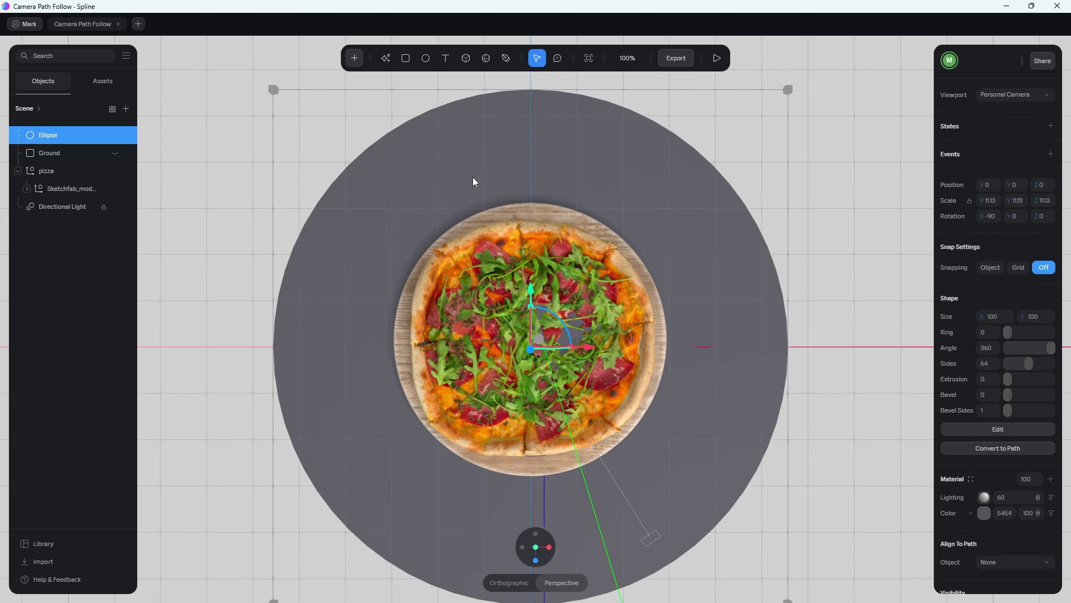
{"action": "double_click", "coordinate": [50, 140]}
{"action": "type", "text": "Path"}
{"action": "key", "text": "Return"}
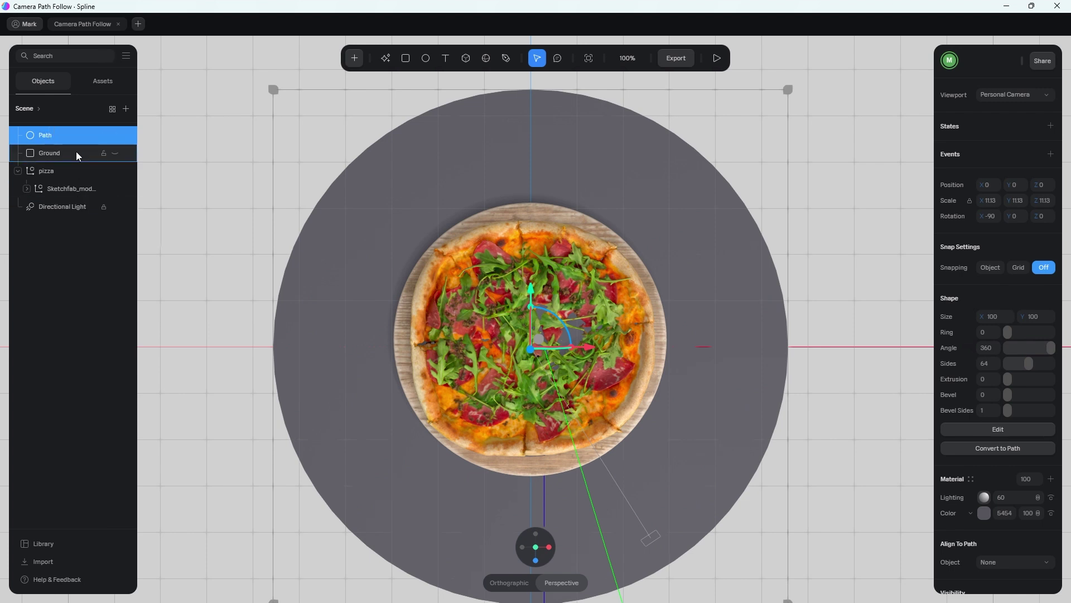
Step: Convert the ellipse to an editable path and set its circular extrusion size to 2 by 2
{"action": "left_click", "coordinate": [1018, 449]}
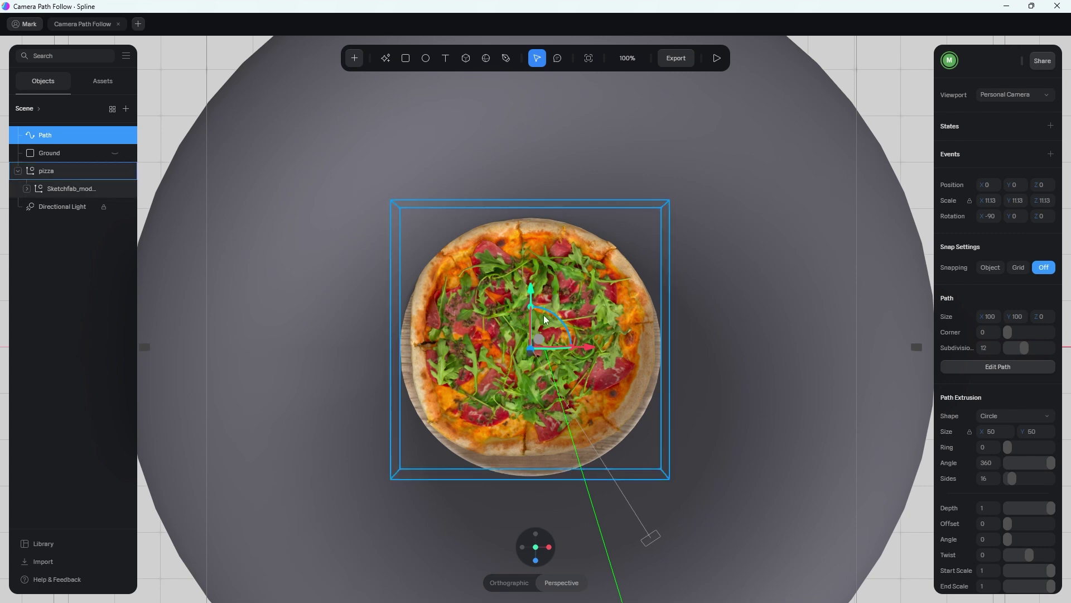
{"action": "left_click", "coordinate": [1000, 434]}
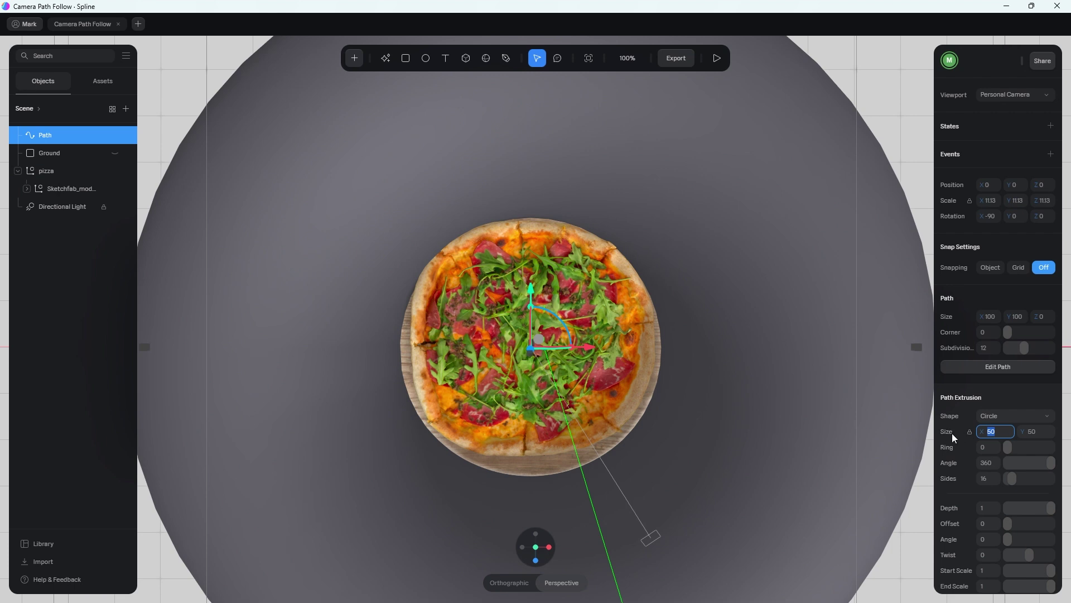
{"action": "type", "text": "6"}
{"action": "key", "text": "Return"}
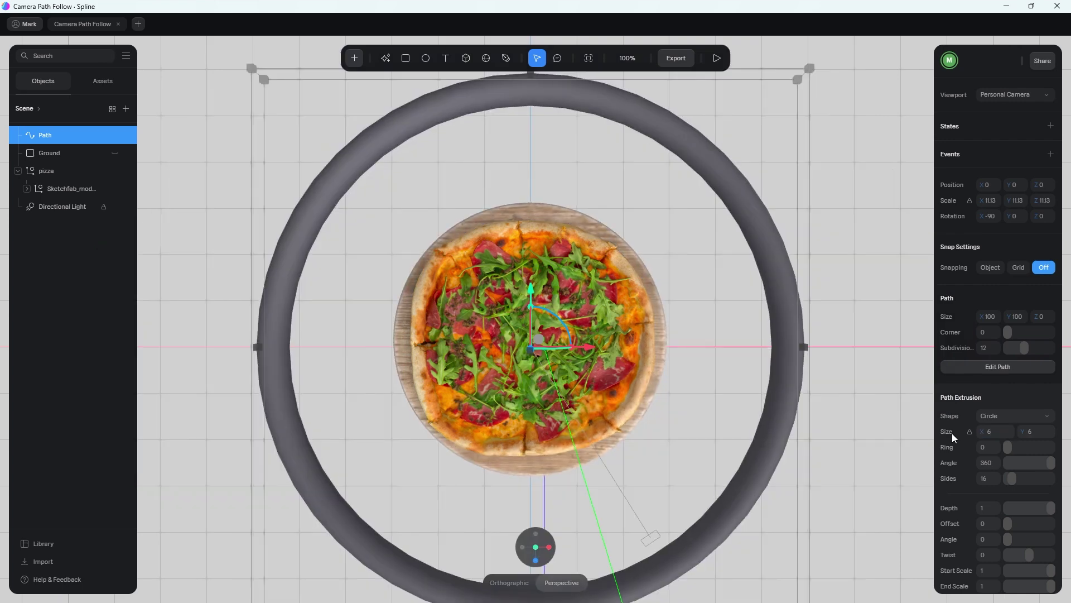
{"action": "type", "text": "2"}
{"action": "key", "text": "Return"}
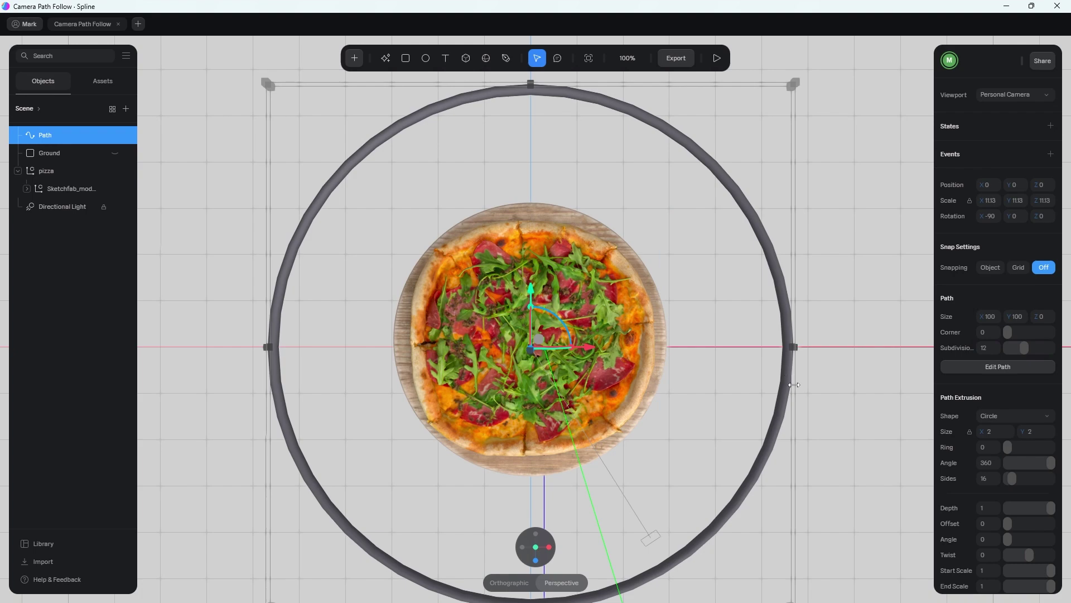
Step: Check the ring around the pizza from the side, return to the top view and add a camera to the scene
{"action": "left_click_drag", "start_coordinate": [802, 474], "coordinate": [730, 395]}
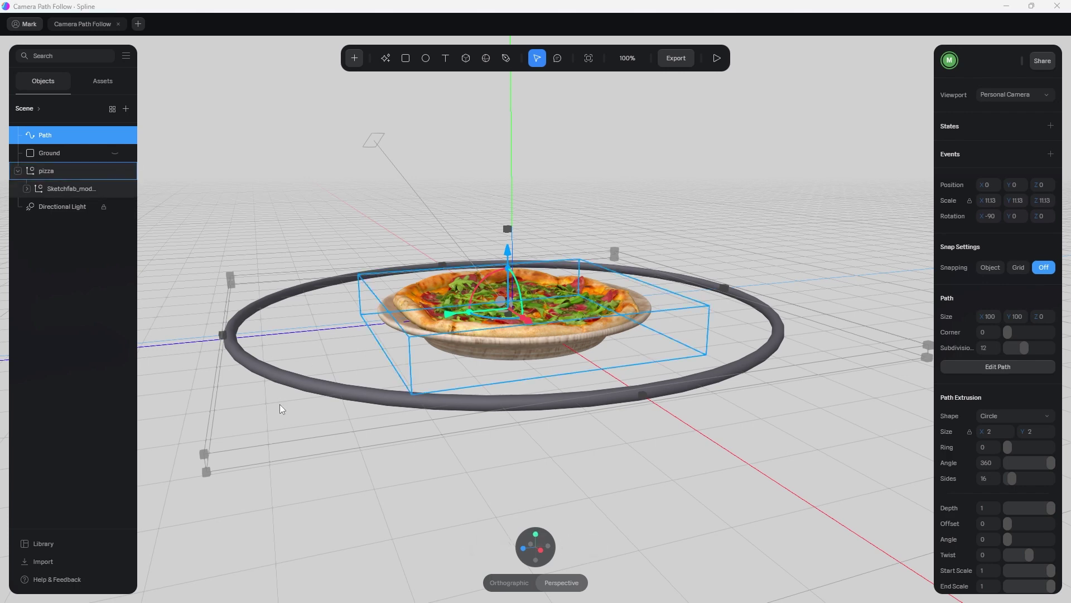
{"action": "left_click", "coordinate": [536, 534]}
{"action": "left_click", "coordinate": [359, 54]}
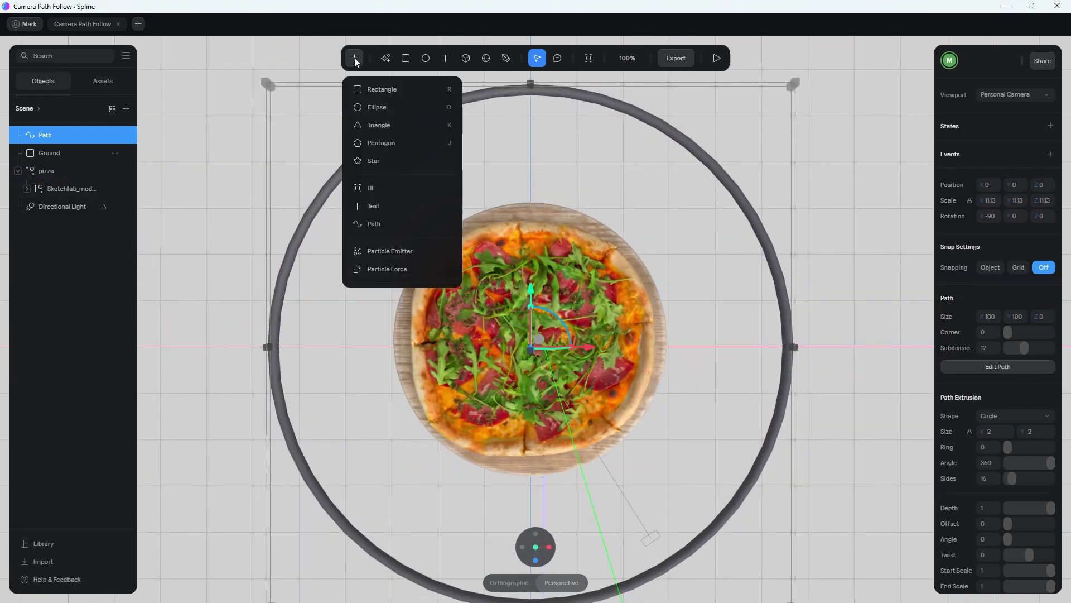
{"action": "scroll", "coordinate": [412, 175], "scroll_direction": "down", "scroll_amount": 3}
{"action": "scroll", "coordinate": [412, 175], "scroll_direction": "down", "scroll_amount": 5}
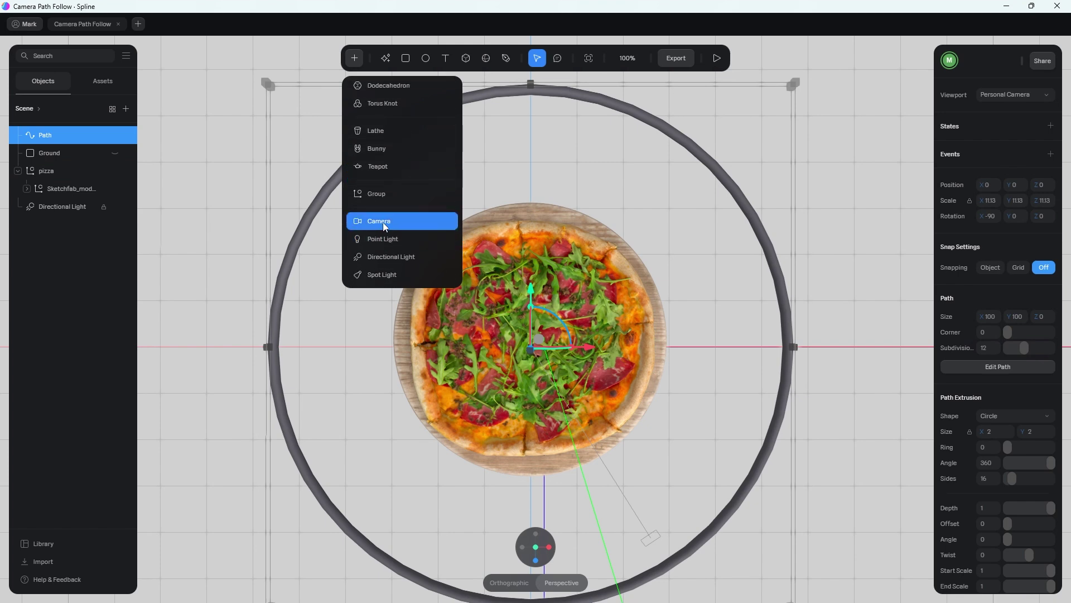
{"action": "left_click", "coordinate": [383, 222]}
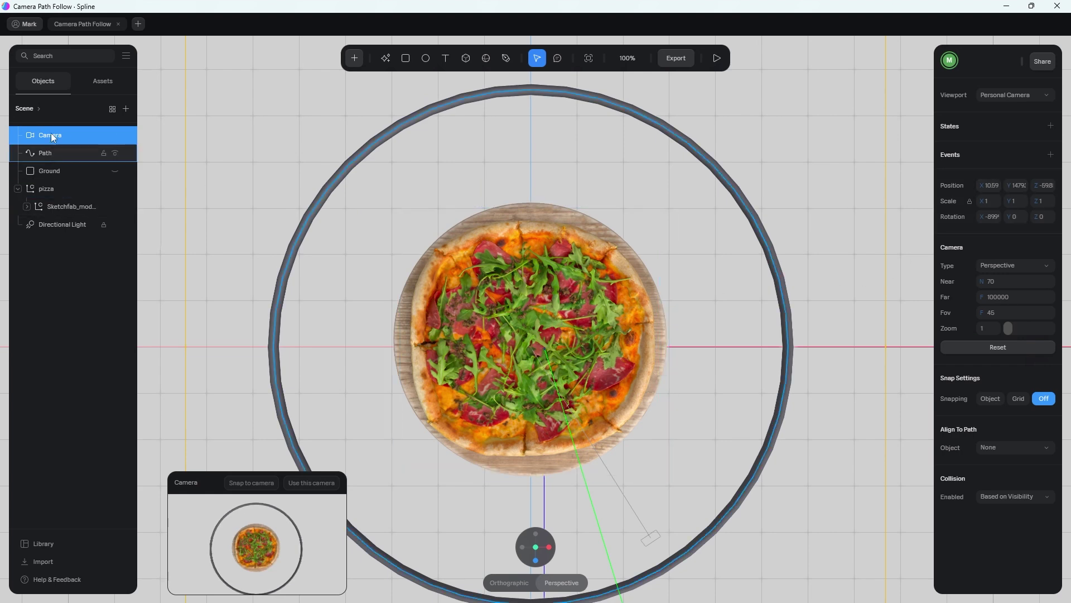
Step: Move the camera along X to about -434 so it stands outside the circular path
{"action": "scroll", "coordinate": [577, 313], "scroll_direction": "down", "scroll_amount": 5}
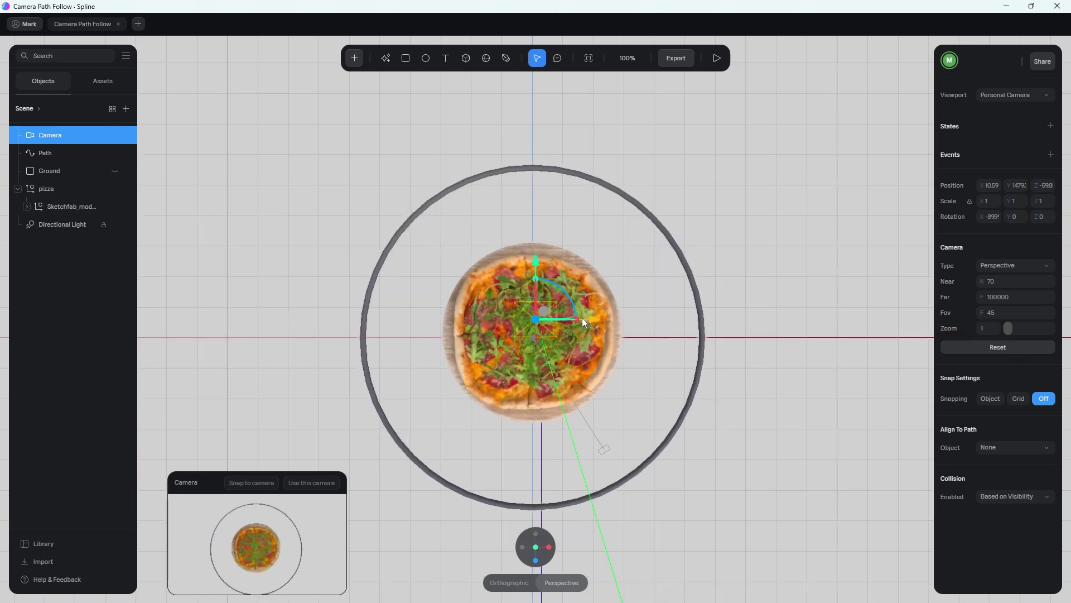
{"action": "left_click_drag", "start_coordinate": [592, 317], "coordinate": [438, 309]}
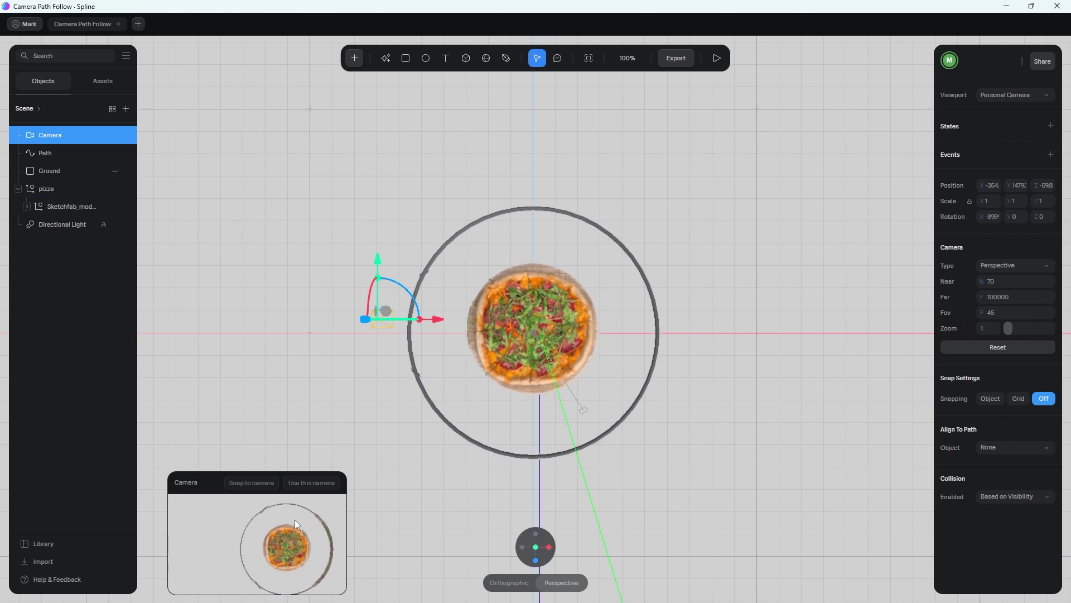
{"action": "left_click_drag", "start_coordinate": [433, 320], "coordinate": [396, 306]}
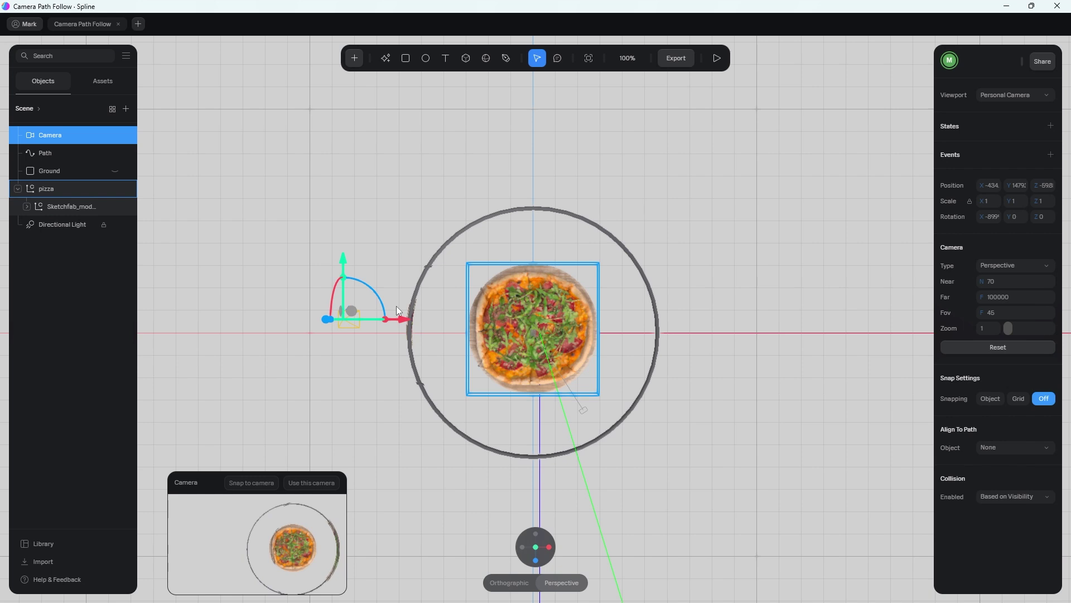
Step: Put the camera in its own group and name that group Camera Group
{"action": "right_click", "coordinate": [50, 138]}
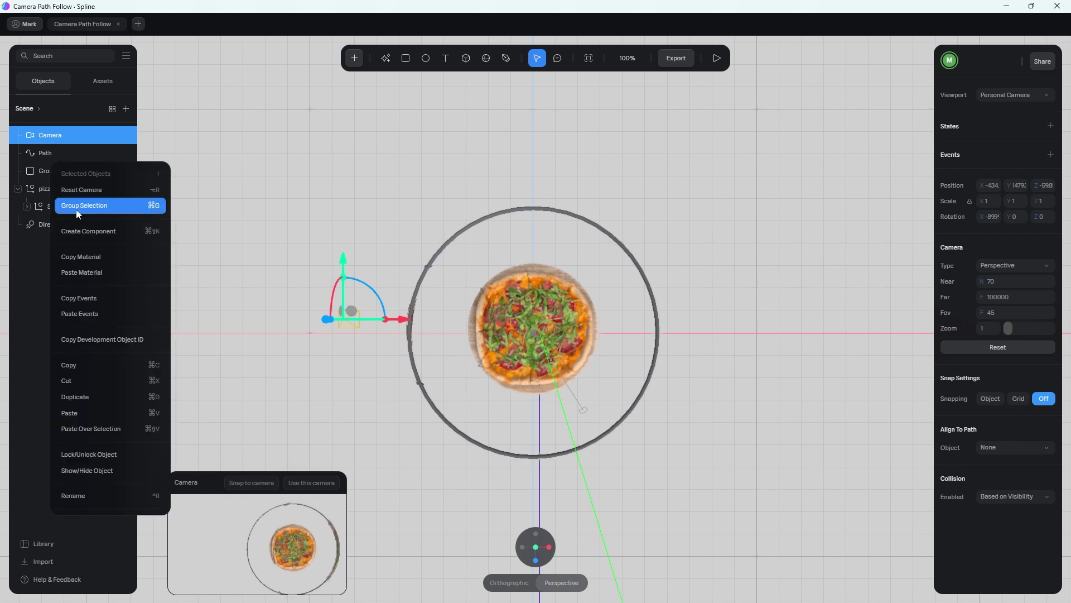
{"action": "left_click", "coordinate": [76, 209]}
{"action": "double_click", "coordinate": [48, 137]}
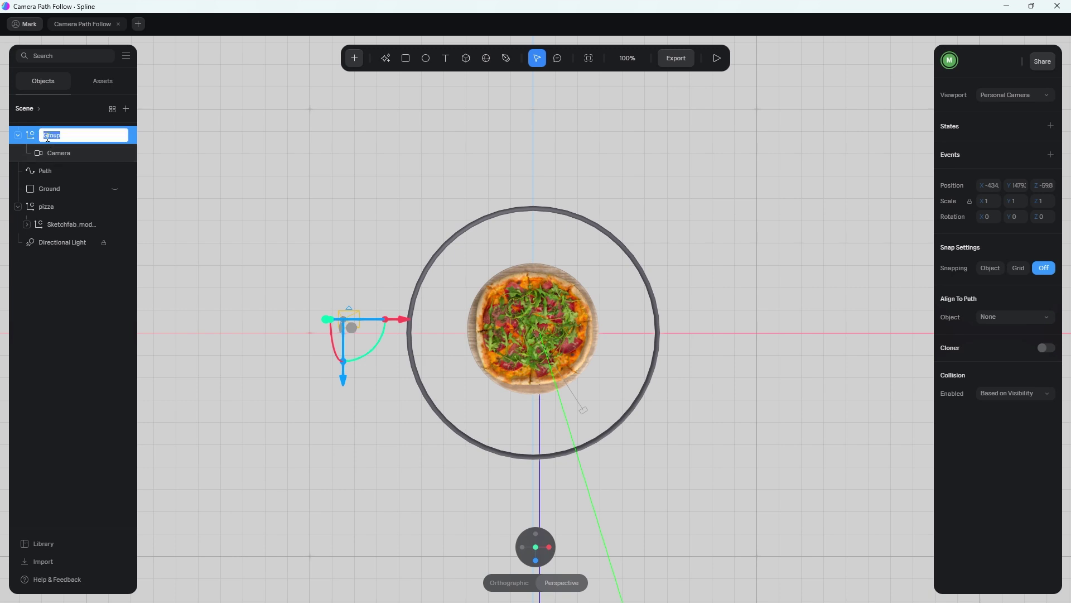
{"action": "type", "text": "Camera Grou"}
{"action": "left_click", "coordinate": [66, 289]}
{"action": "left_click", "coordinate": [55, 154]}
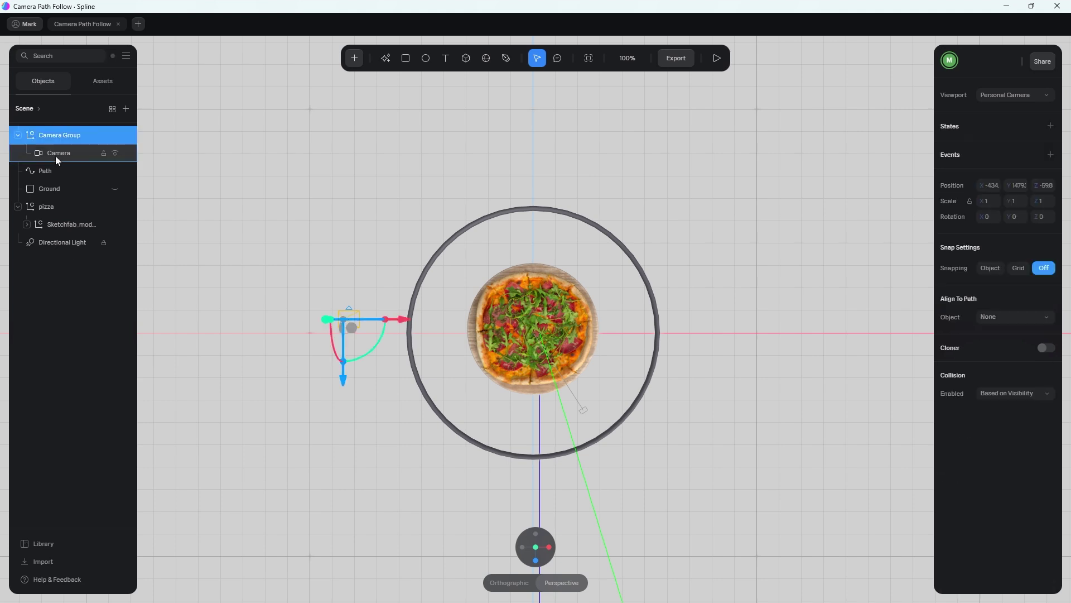
Step: Align the Camera Group to the circular path by choosing Path as its Align To Path object
{"action": "left_click", "coordinate": [69, 135]}
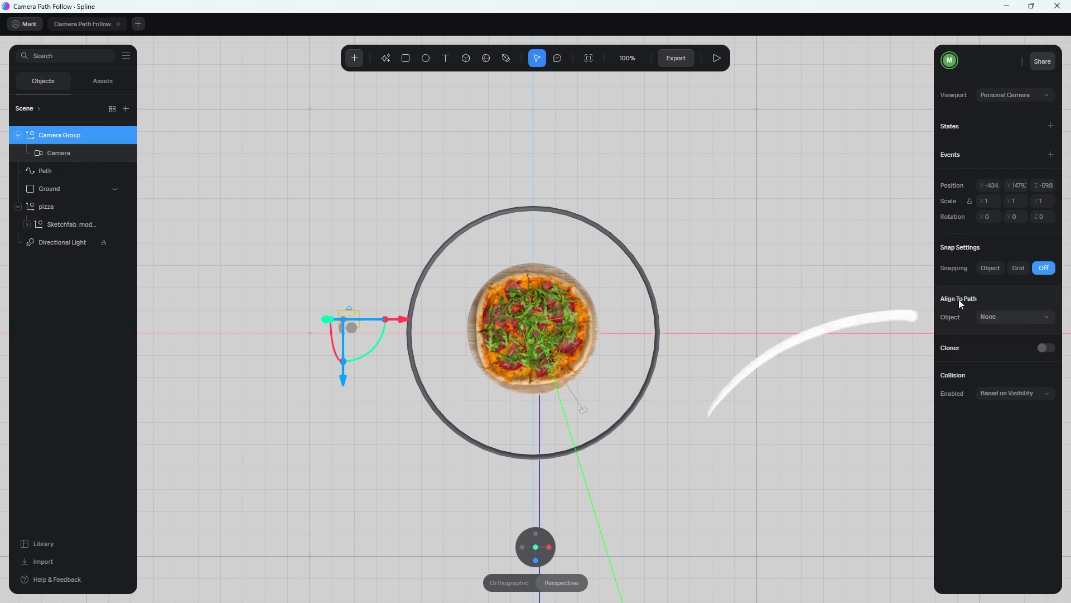
{"action": "left_click", "coordinate": [983, 317]}
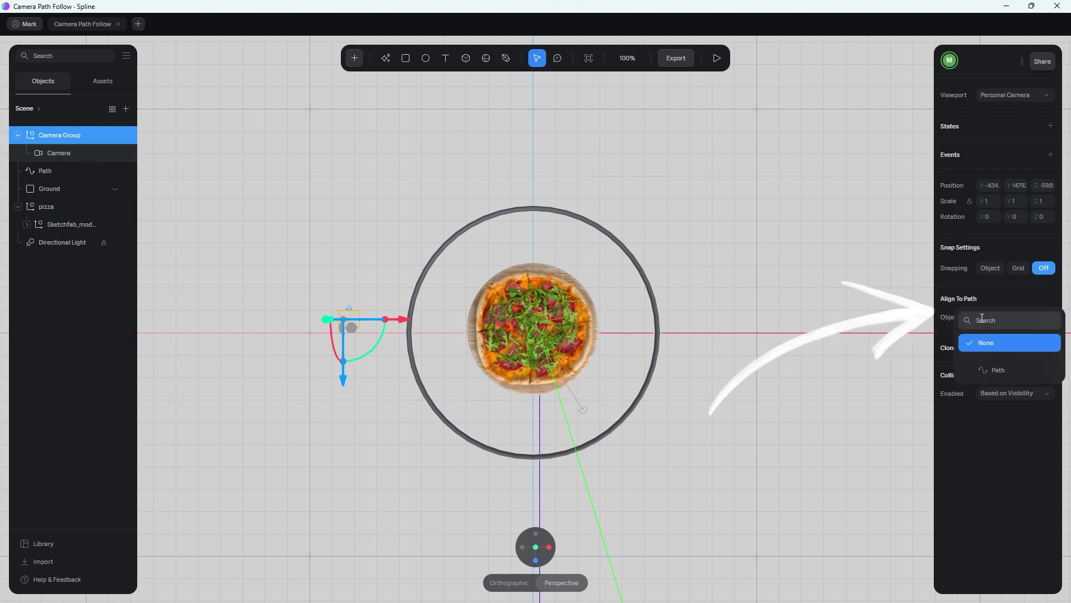
{"action": "left_click", "coordinate": [999, 369]}
{"action": "scroll", "coordinate": [438, 384], "scroll_direction": "up", "scroll_amount": 3}
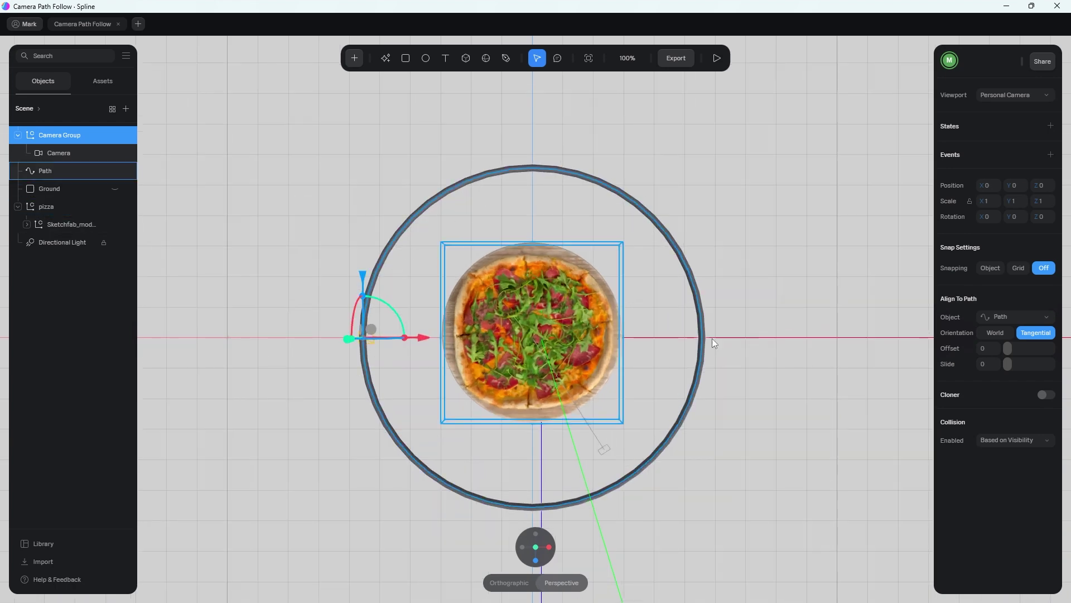
{"action": "scroll", "coordinate": [952, 334], "scroll_direction": "up", "scroll_amount": 3}
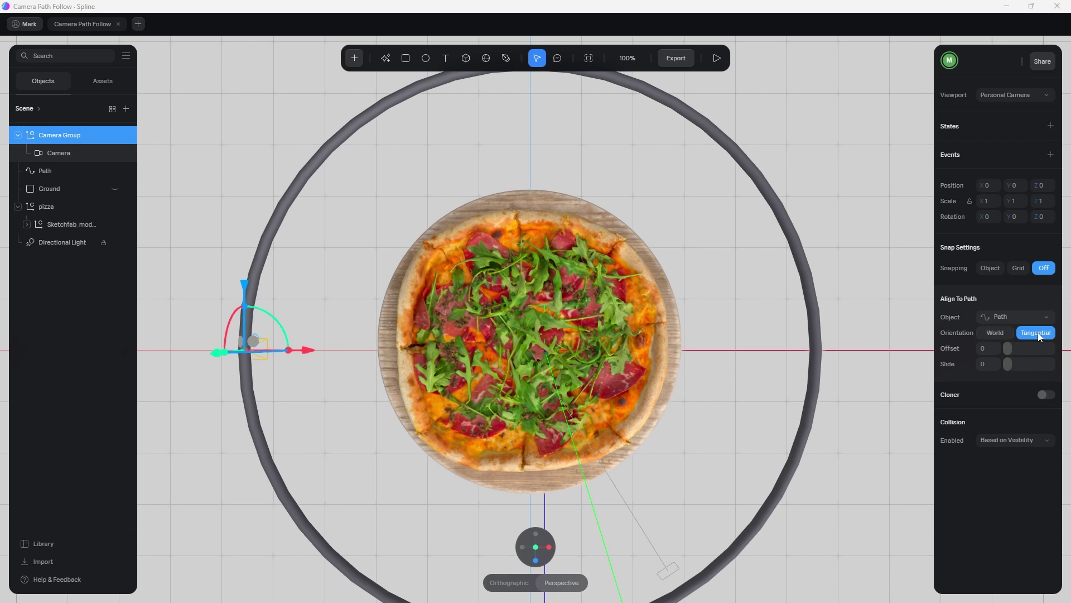
Step: Try World orientation for the Camera Group with a slide of 0.47, then restore Tangential orientation and slide 0
{"action": "left_click", "coordinate": [1005, 335]}
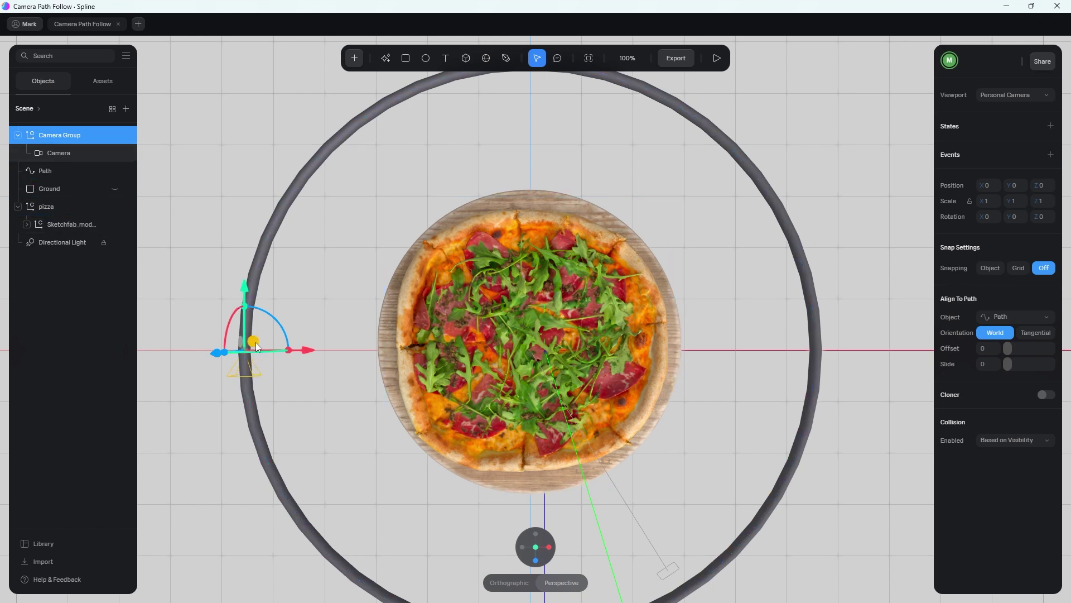
{"action": "left_click_drag", "start_coordinate": [1008, 363], "coordinate": [1031, 378]}
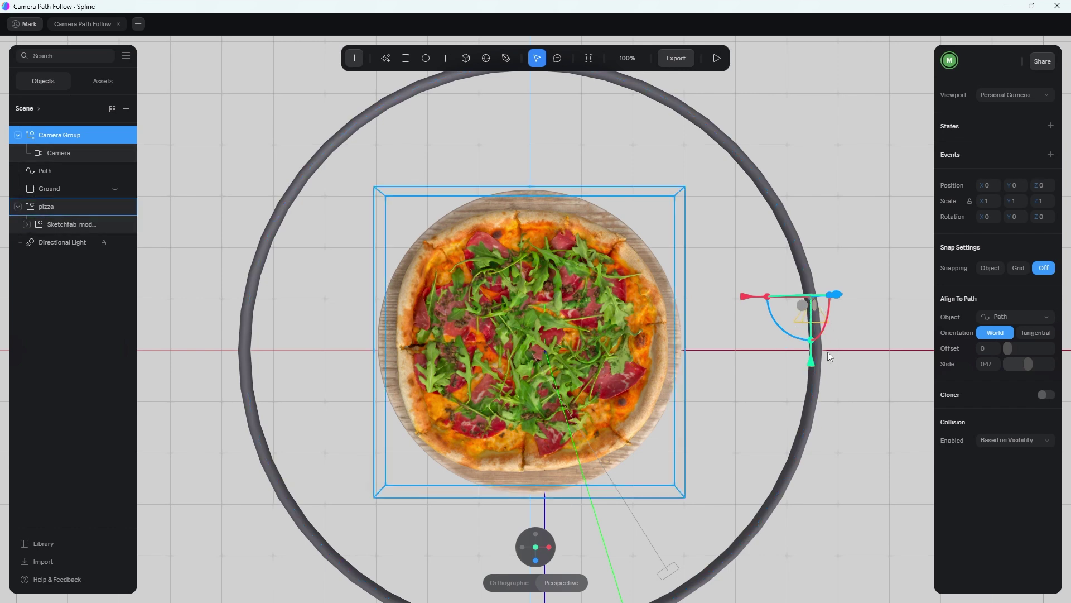
{"action": "left_click", "coordinate": [1030, 335]}
{"action": "left_click_drag", "start_coordinate": [1026, 364], "coordinate": [997, 363]}
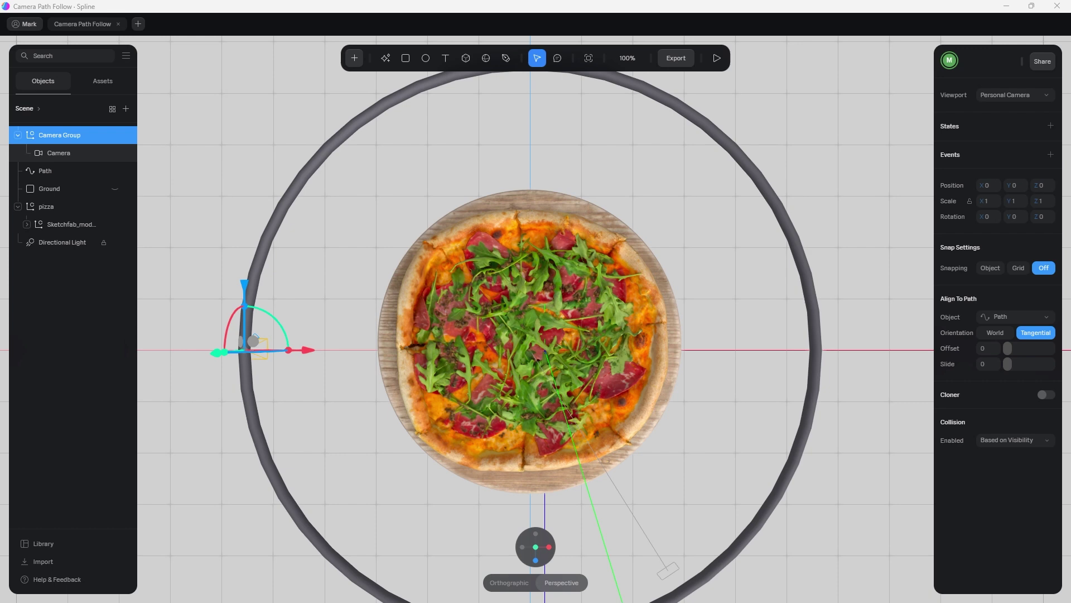
Step: Preview a full trip of the Camera Group around the path by sliding it to 1 and back to 0
{"action": "left_click", "coordinate": [1008, 364]}
{"action": "left_click_drag", "start_coordinate": [1009, 364], "coordinate": [1057, 377]}
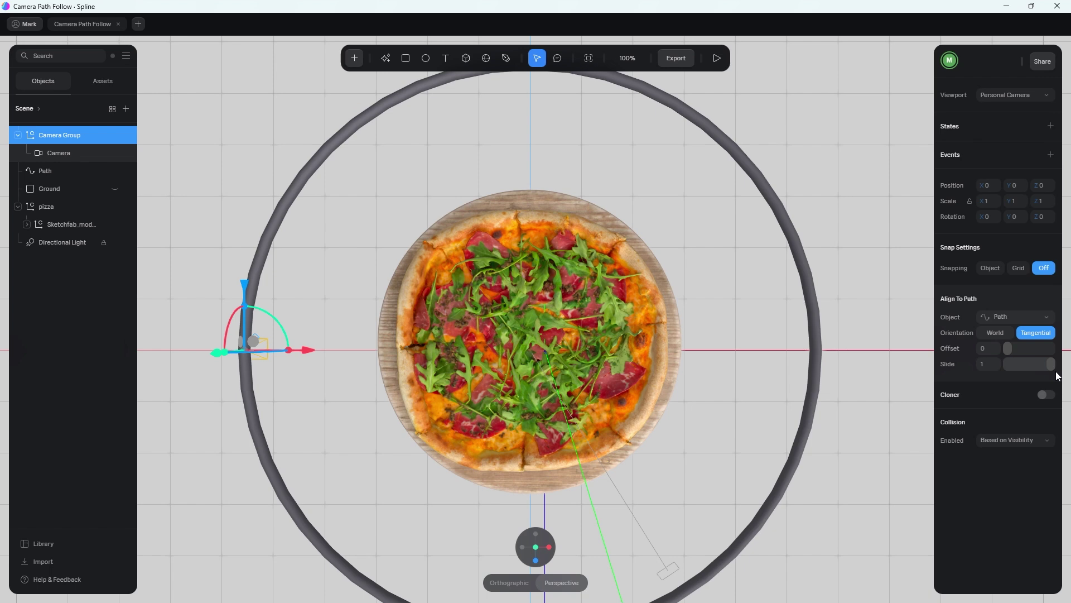
{"action": "left_click_drag", "start_coordinate": [1051, 363], "coordinate": [1004, 364]}
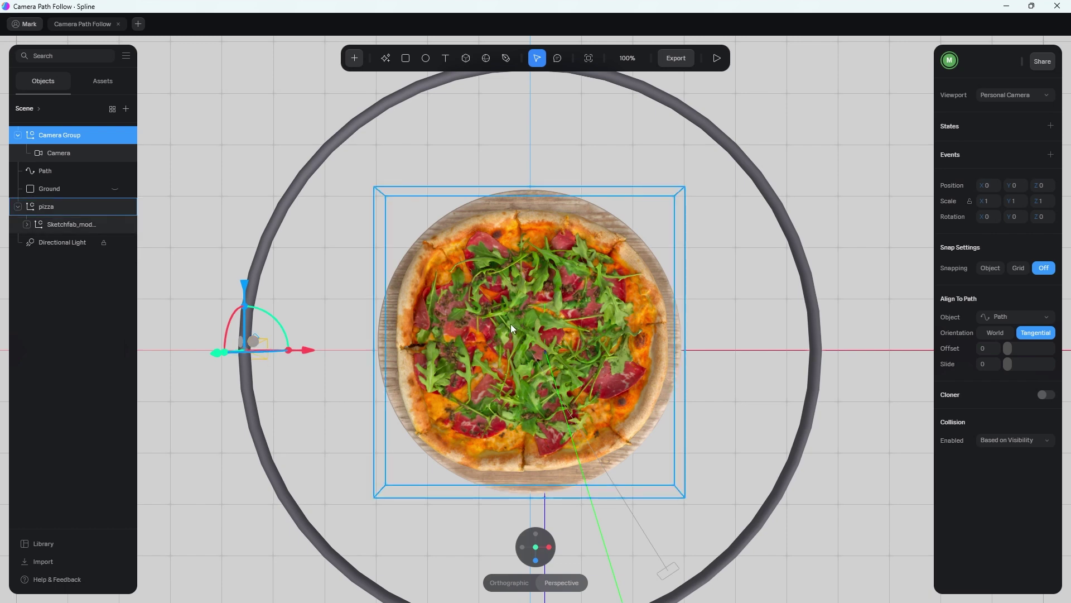
Step: Set the Camera's X rotation to 0 inside the Camera Group
{"action": "left_click", "coordinate": [60, 153]}
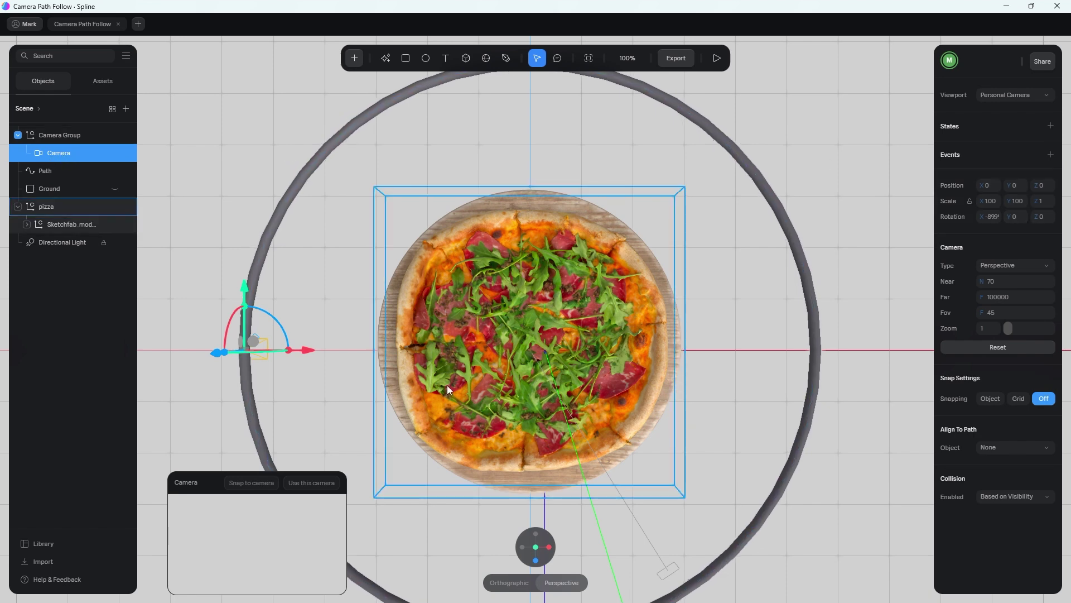
{"action": "left_click", "coordinate": [994, 219]}
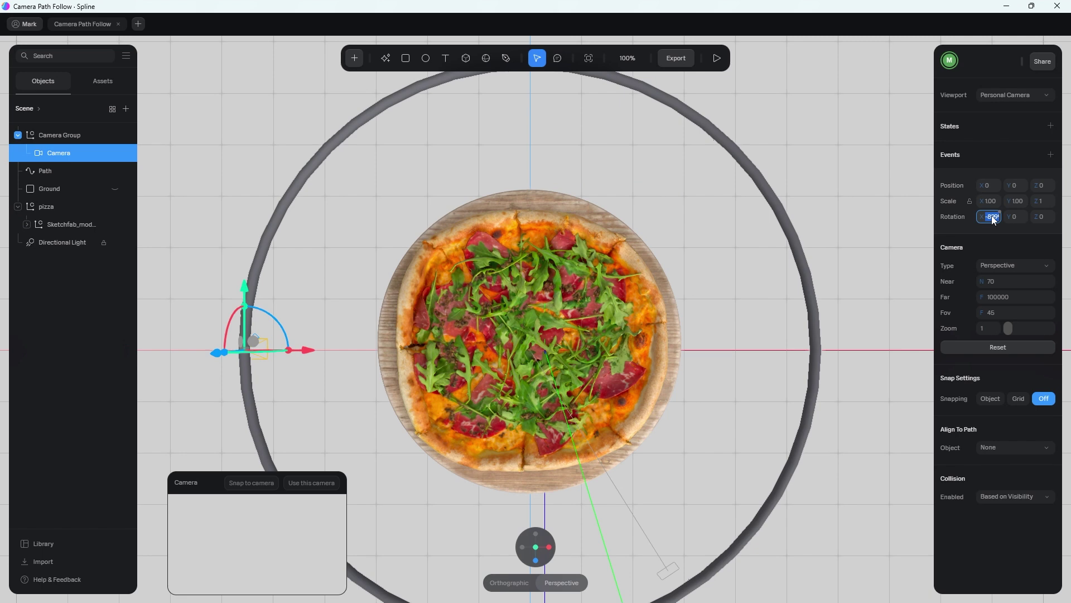
{"action": "key", "text": "Return"}
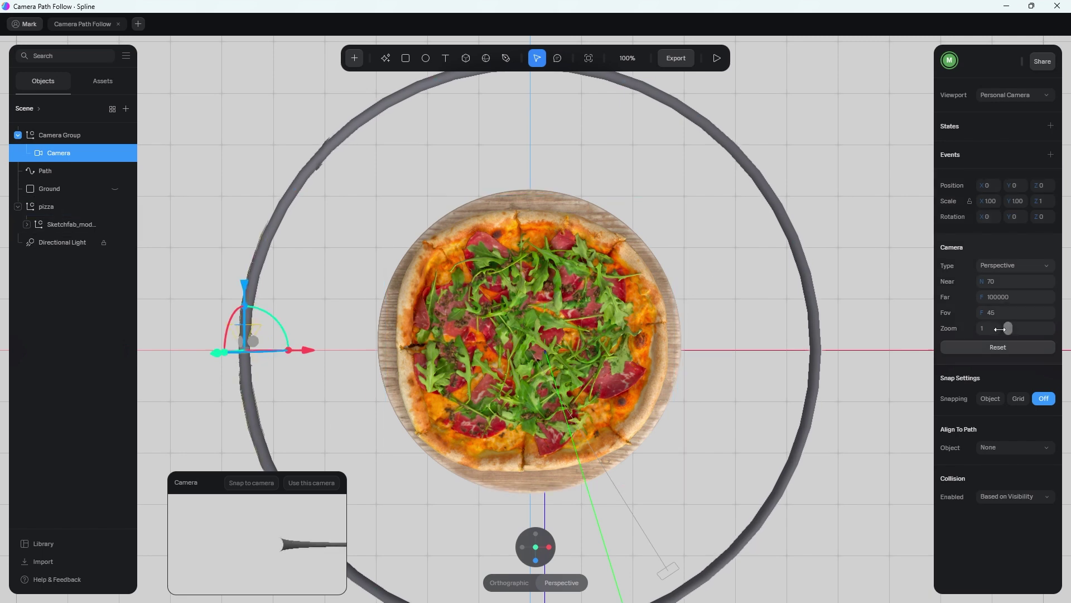
Step: Preview the Camera Group's slide along the path from above and through the Camera viewport, then return to Personal Camera
{"action": "left_click", "coordinate": [70, 136]}
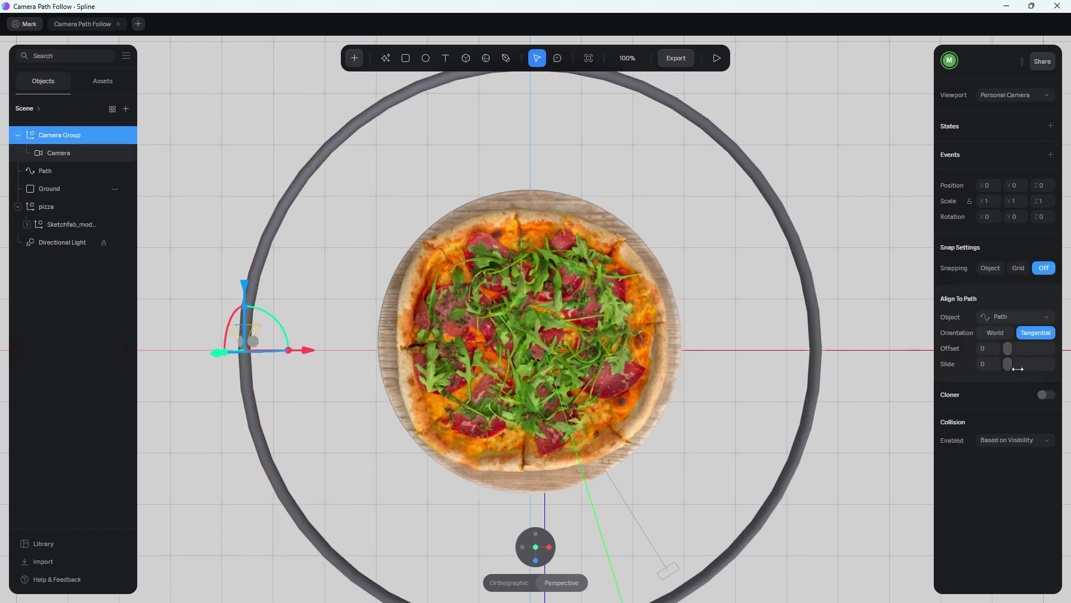
{"action": "mouse_move", "coordinate": [1010, 365]}
{"action": "left_mouse_down"}
{"action": "mouse_move", "coordinate": [1026, 365]}
{"action": "mouse_move", "coordinate": [998, 363]}
{"action": "left_mouse_up"}
{"action": "left_click", "coordinate": [998, 94]}
{"action": "left_click", "coordinate": [994, 77]}
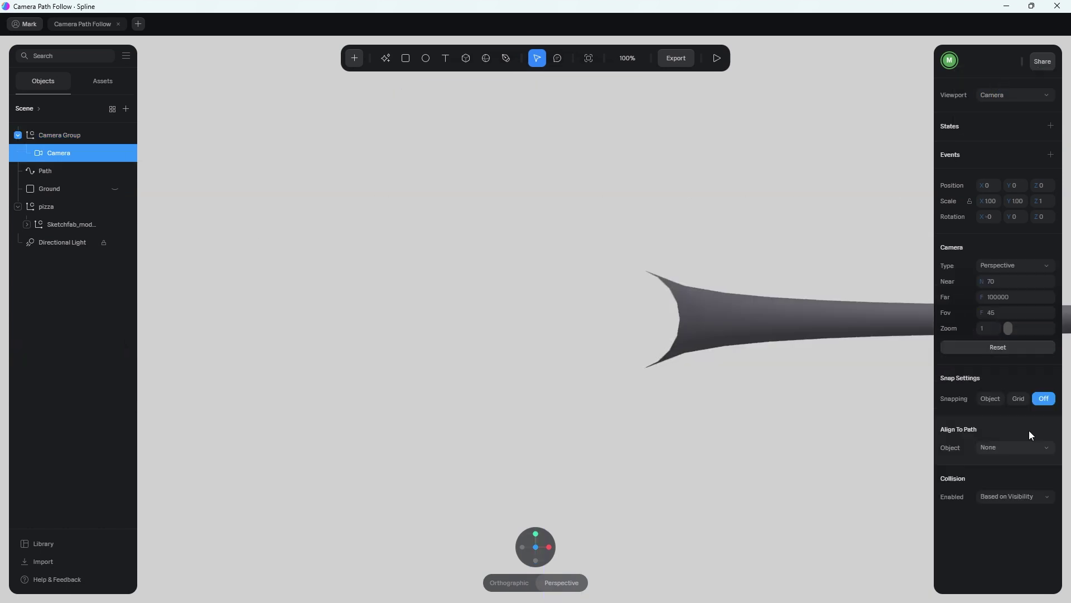
{"action": "left_click", "coordinate": [58, 135]}
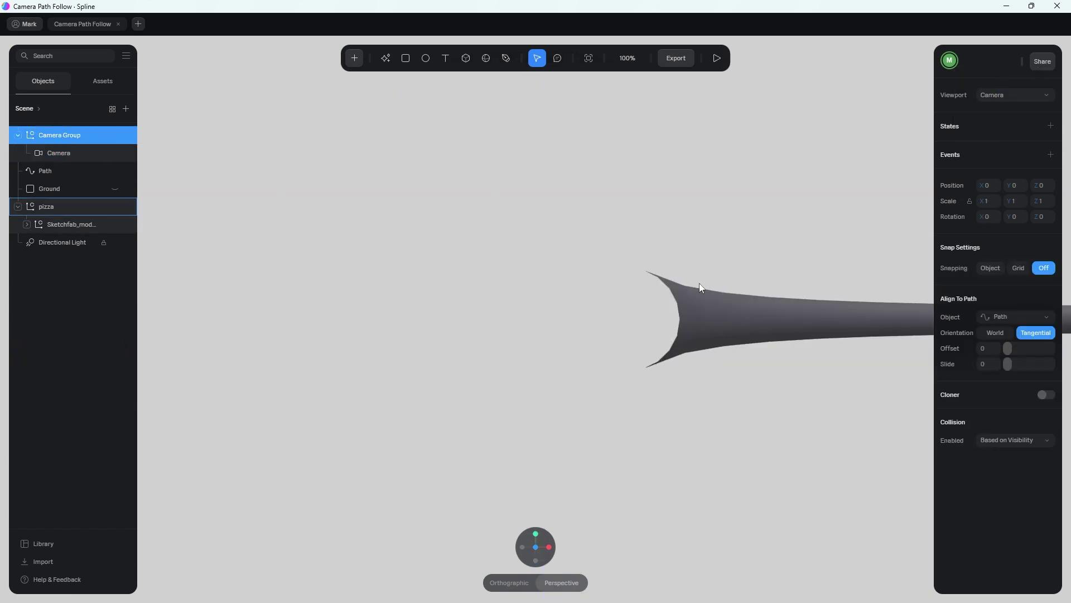
{"action": "mouse_move", "coordinate": [1008, 363]}
{"action": "left_mouse_down"}
{"action": "mouse_move", "coordinate": [1055, 376]}
{"action": "mouse_move", "coordinate": [1007, 364]}
{"action": "left_mouse_up"}
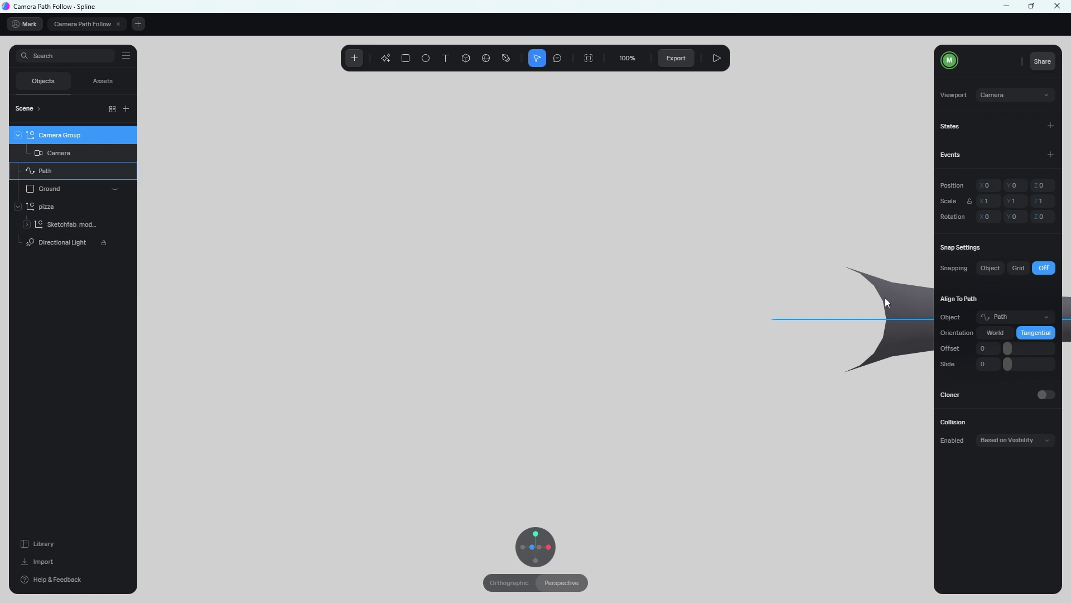
{"action": "left_click", "coordinate": [998, 95]}
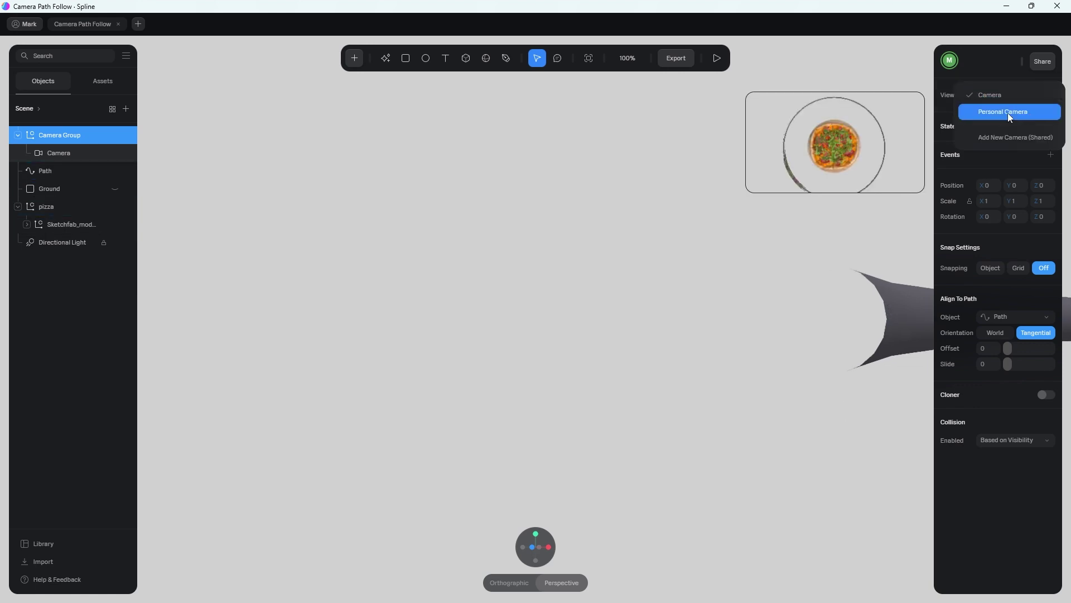
{"action": "left_click", "coordinate": [1007, 113]}
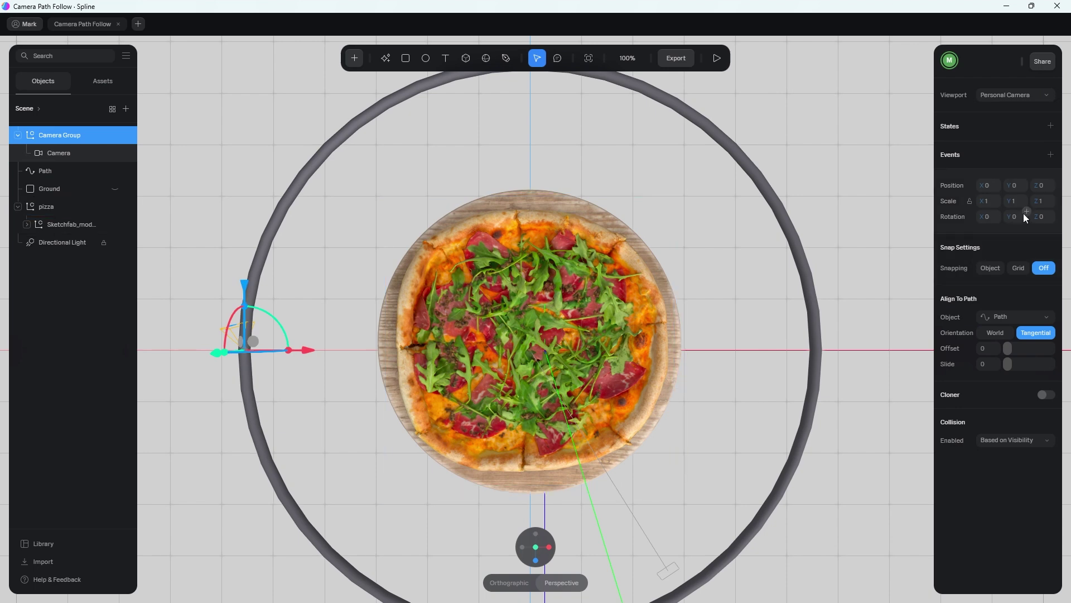
Step: Set the Camera's Y rotation to -90 so it faces the pizza, and reselect the Camera Group
{"action": "left_click", "coordinate": [79, 152]}
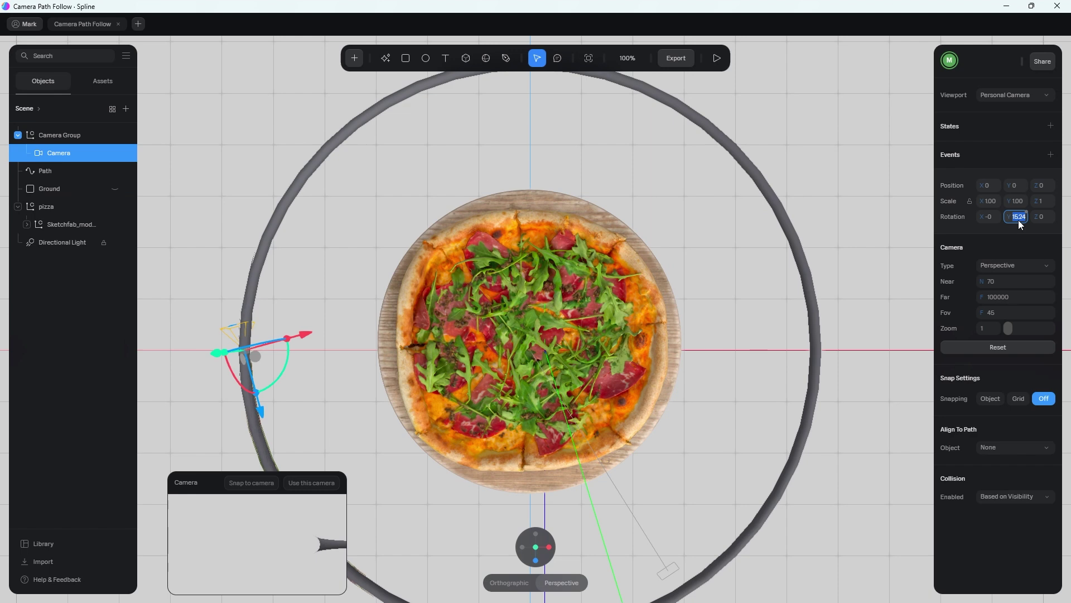
{"action": "key", "text": "Return"}
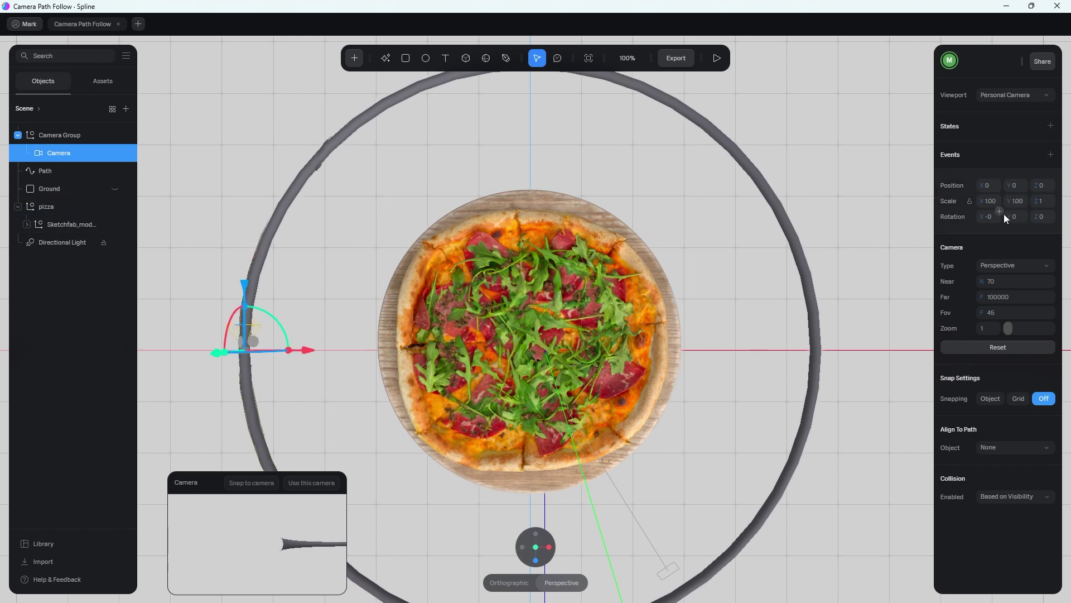
{"action": "left_click_drag", "start_coordinate": [1010, 216], "coordinate": [960, 193]}
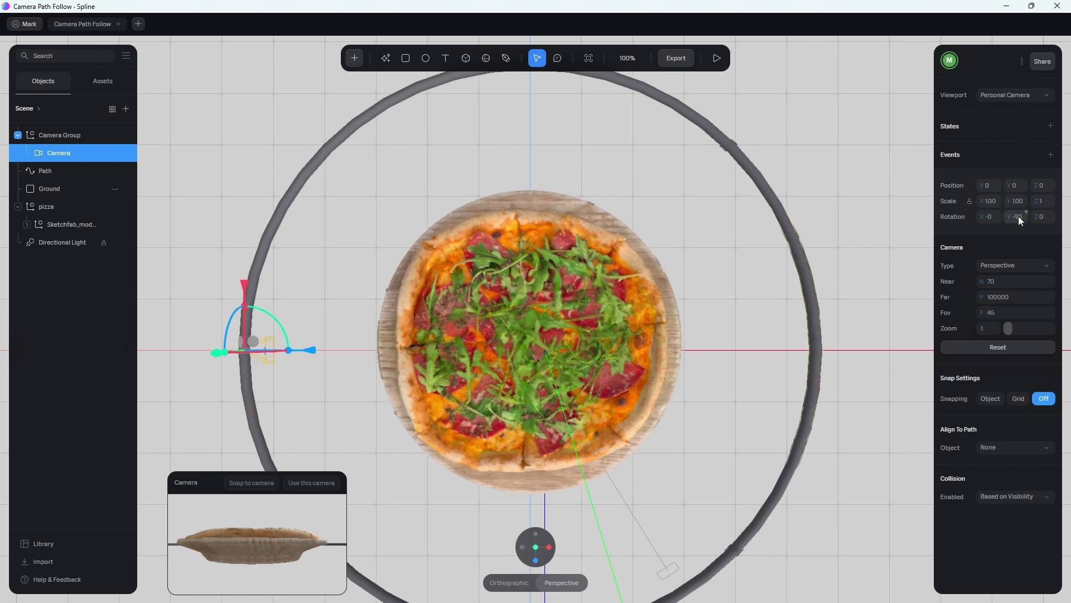
{"action": "left_click", "coordinate": [49, 135]}
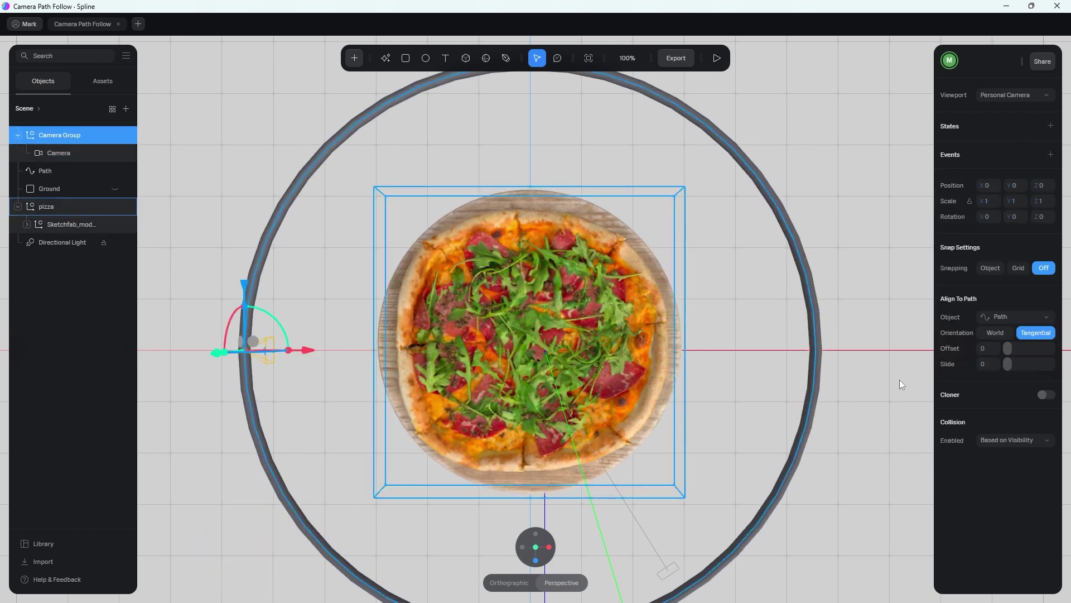
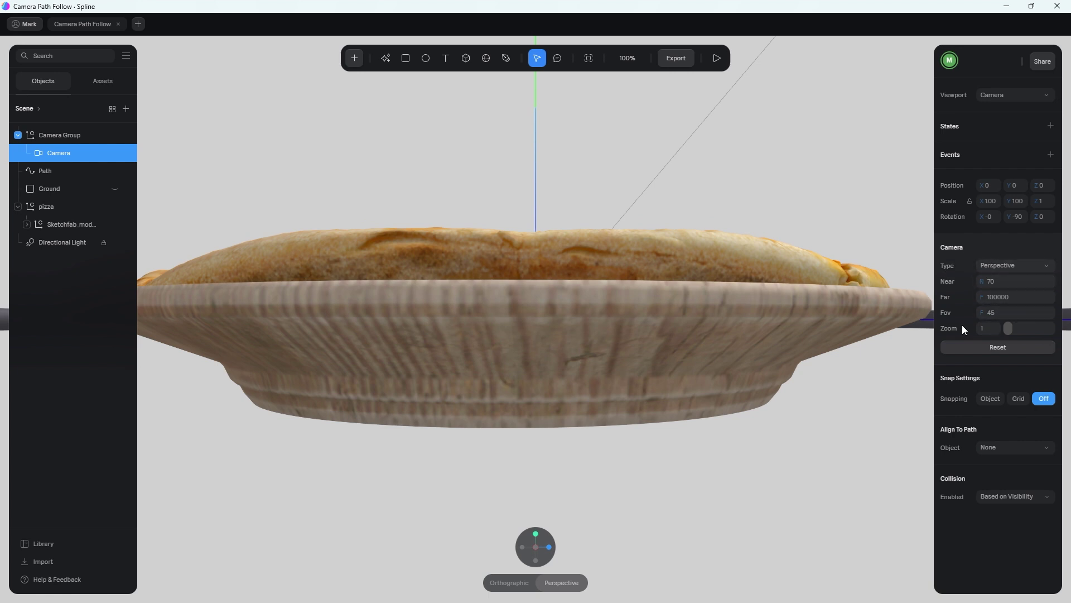
Step: Select the circular path and switch the viewport back to Personal Camera
{"action": "left_click", "coordinate": [53, 173]}
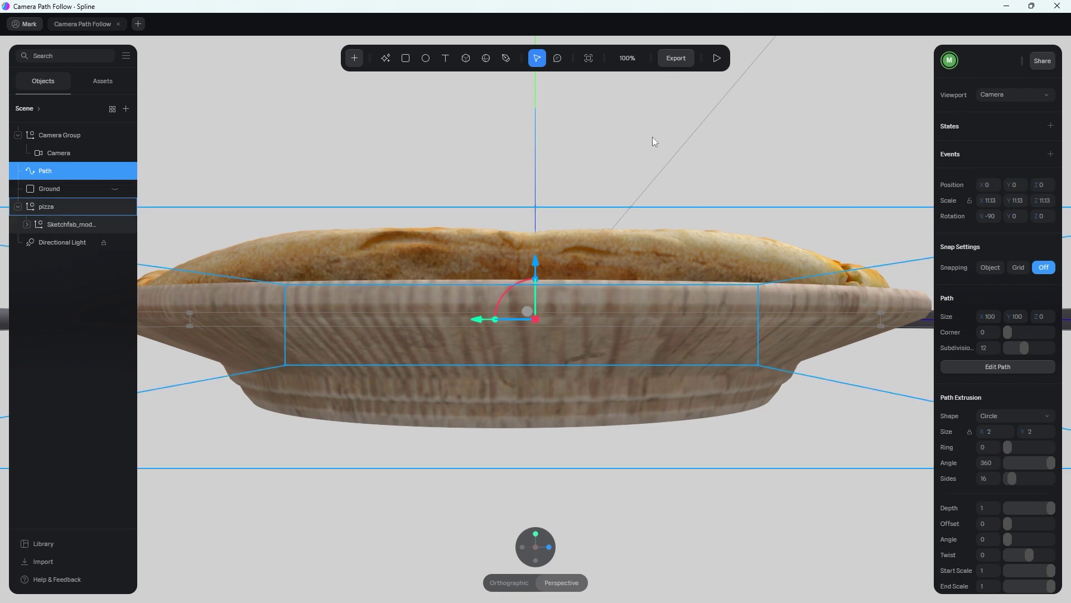
{"action": "left_click", "coordinate": [1008, 96]}
{"action": "left_click", "coordinate": [1010, 112]}
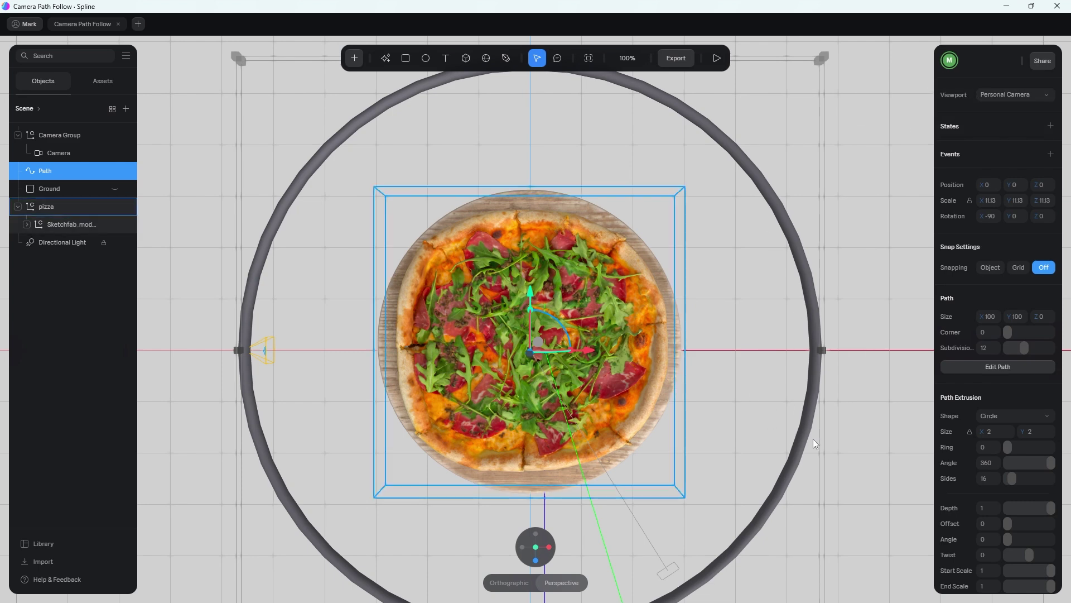
Step: Try narrowing the path to an X size of about 96, then undo the resize
{"action": "left_click_drag", "start_coordinate": [981, 317], "coordinate": [895, 378]}
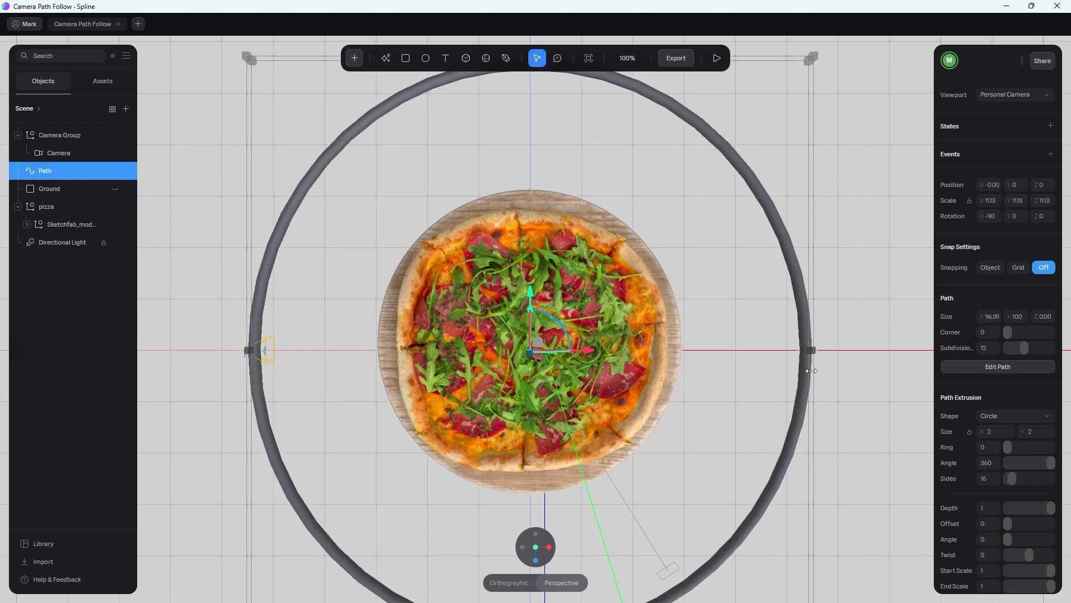
{"action": "key", "text": "ctrl+z"}
Step: Raise the circular path vertically around the pizza, then lower it slightly from that height
{"action": "right_click_drag", "start_coordinate": [899, 450], "coordinate": [893, 407]}
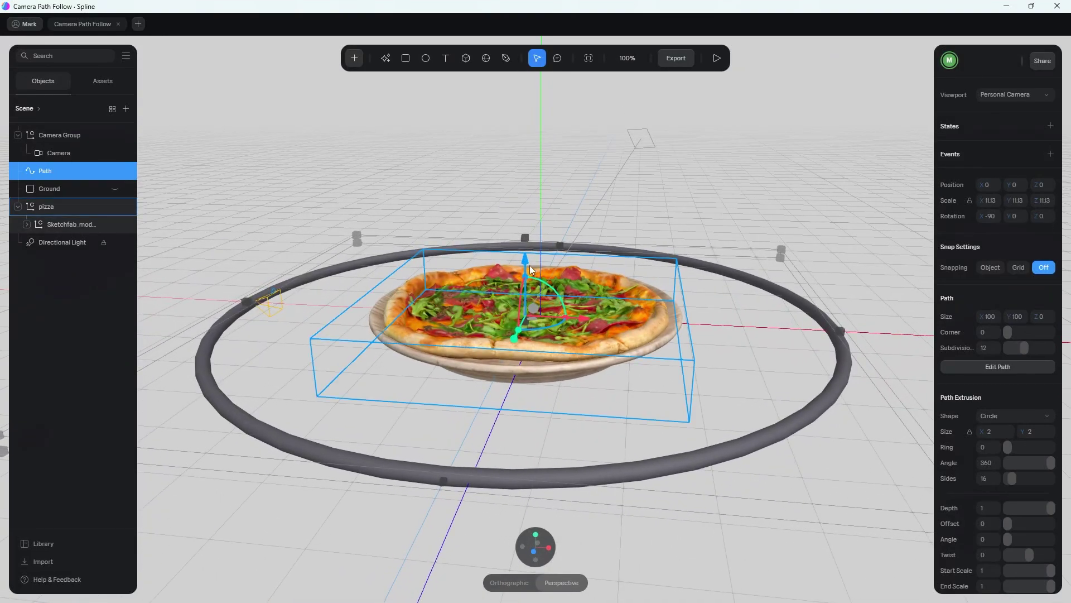
{"action": "left_click_drag", "start_coordinate": [524, 265], "coordinate": [523, 202]}
{"action": "right_click_drag", "start_coordinate": [551, 321], "coordinate": [618, 399]}
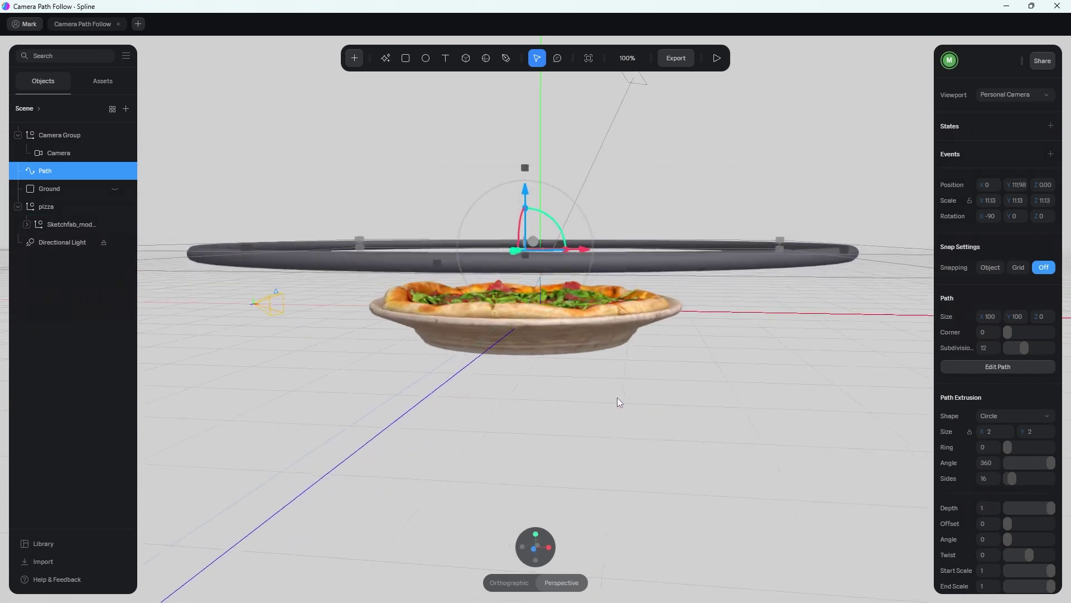
{"action": "left_click_drag", "start_coordinate": [525, 196], "coordinate": [525, 216]}
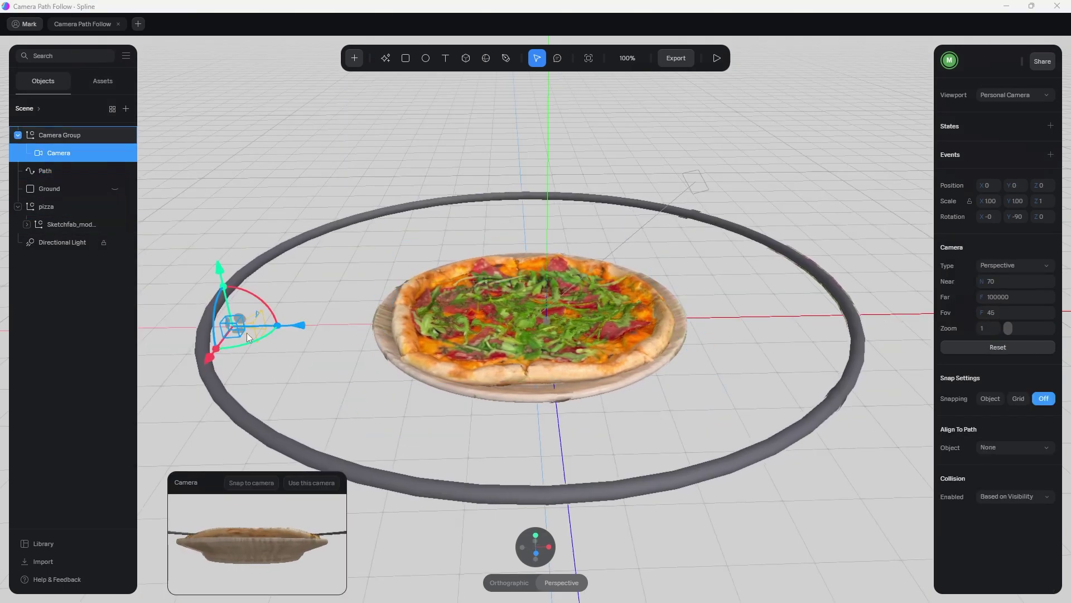
Step: Return to the top view and select the Camera Group, checking the Camera inside it as well
{"action": "left_click", "coordinate": [56, 134]}
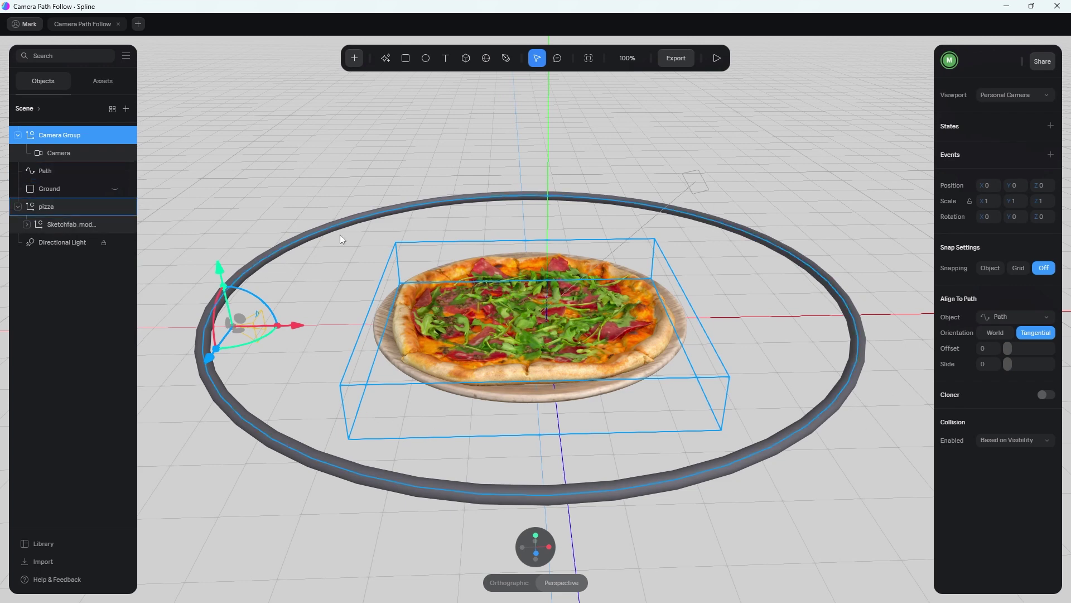
{"action": "left_click", "coordinate": [59, 153]}
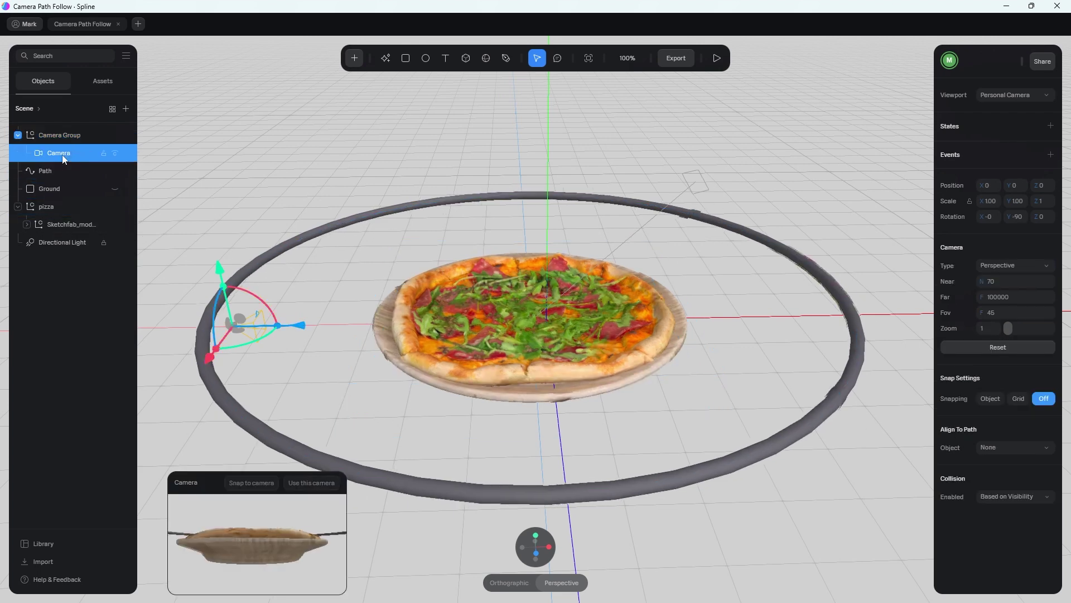
{"action": "left_click", "coordinate": [536, 535]}
{"action": "left_click", "coordinate": [453, 425]}
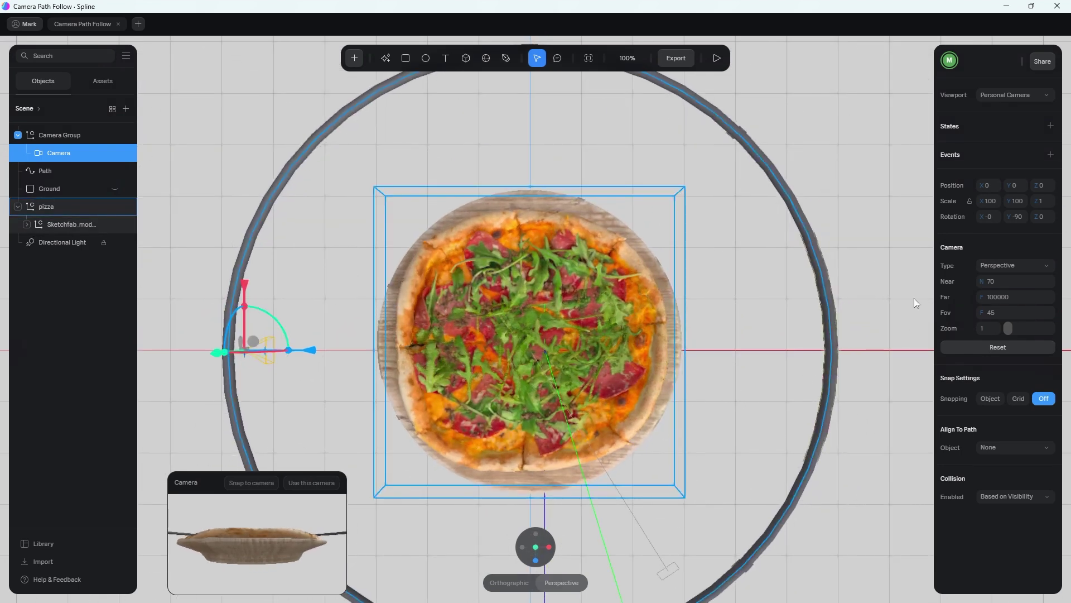
{"action": "left_click", "coordinate": [895, 251]}
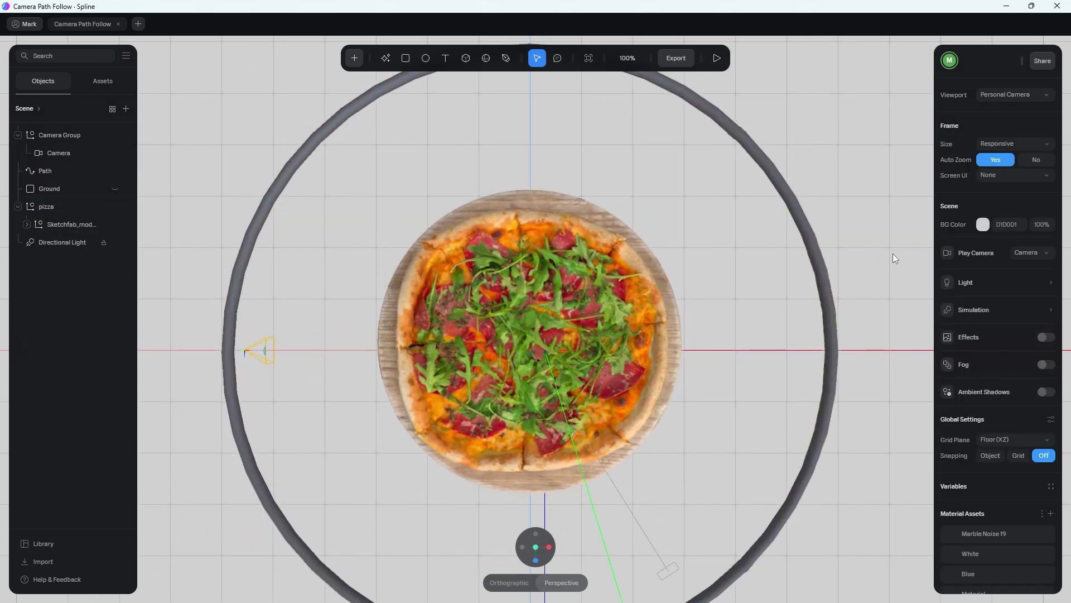
{"action": "left_click", "coordinate": [55, 137]}
{"action": "left_click", "coordinate": [66, 155]}
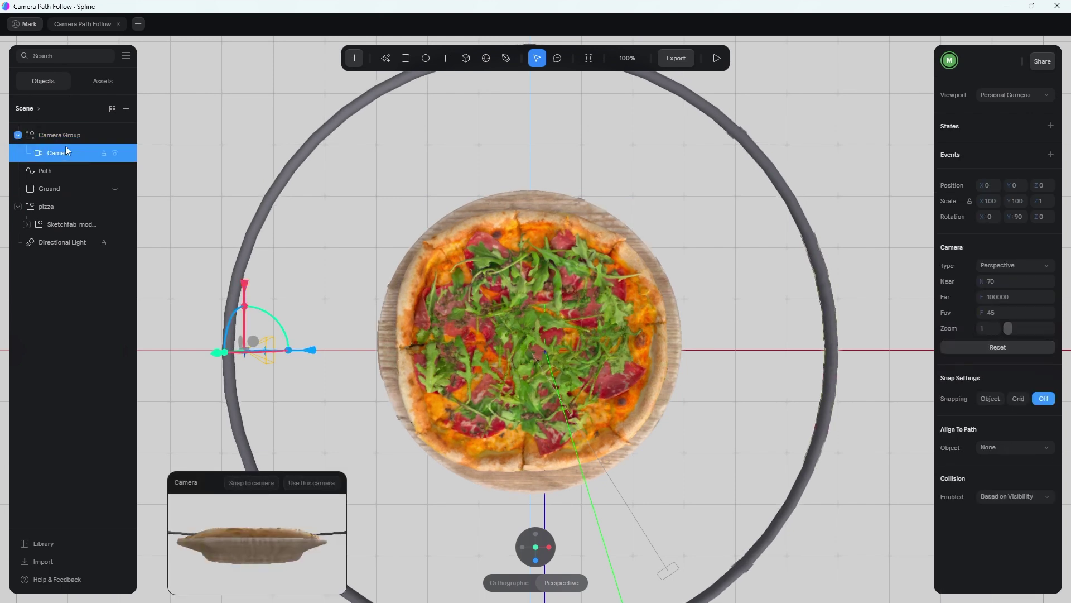
{"action": "left_click", "coordinate": [62, 134]}
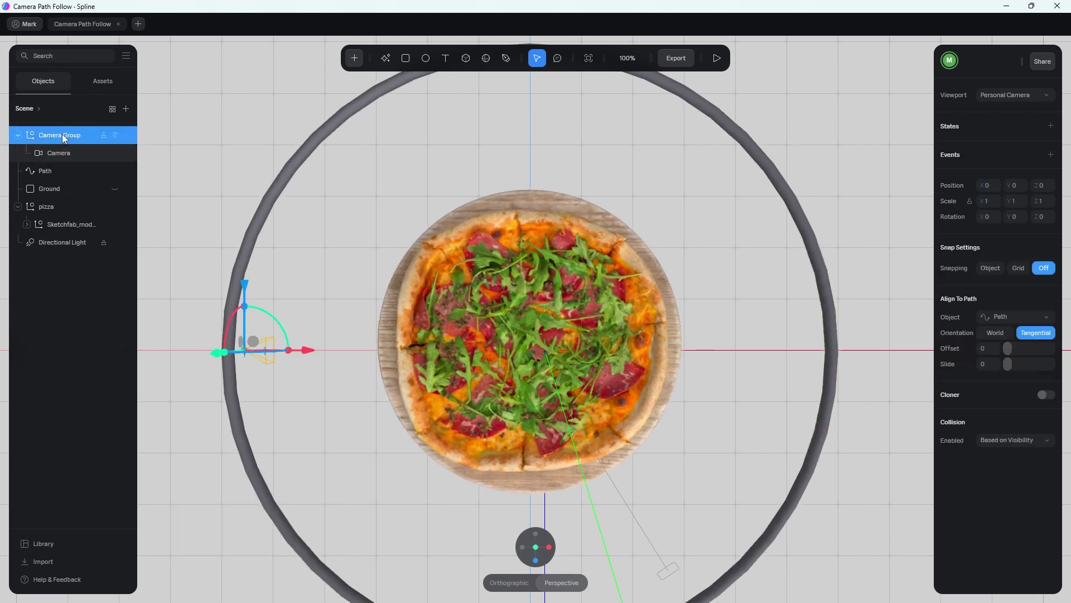
Step: Re-snap the Camera Group to the path by switching its alignment orientation to World and back to Tangential
{"action": "left_click", "coordinate": [1011, 333]}
{"action": "left_click", "coordinate": [1025, 335]}
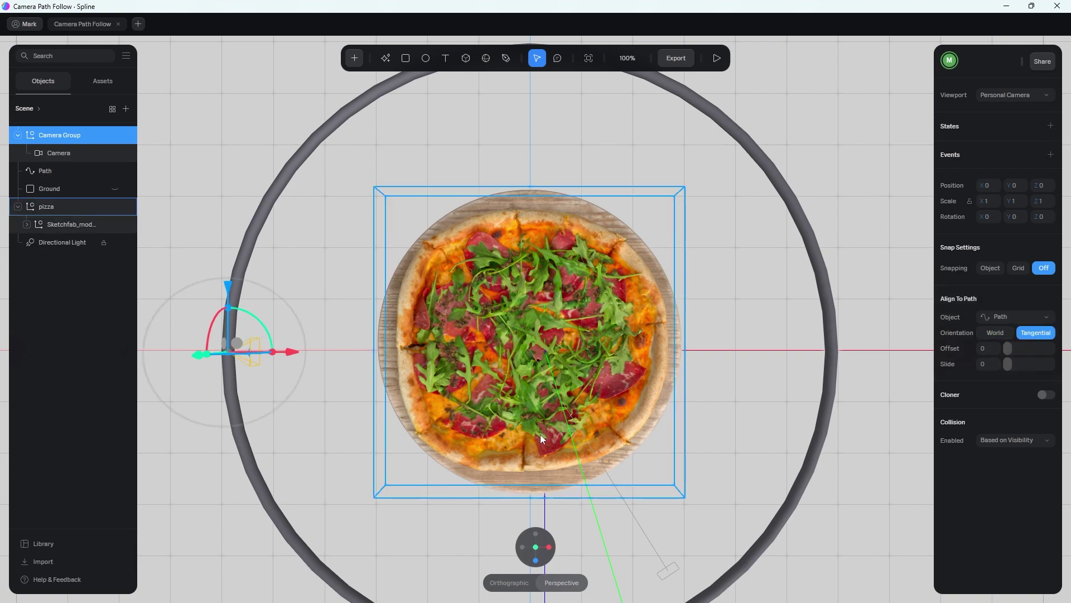
Step: Select the Camera inside the group and tilt it slightly down toward the pizza, to a Y rotation of about -79
{"action": "right_click_drag", "start_coordinate": [540, 434], "coordinate": [539, 378]}
{"action": "left_click", "coordinate": [62, 152]}
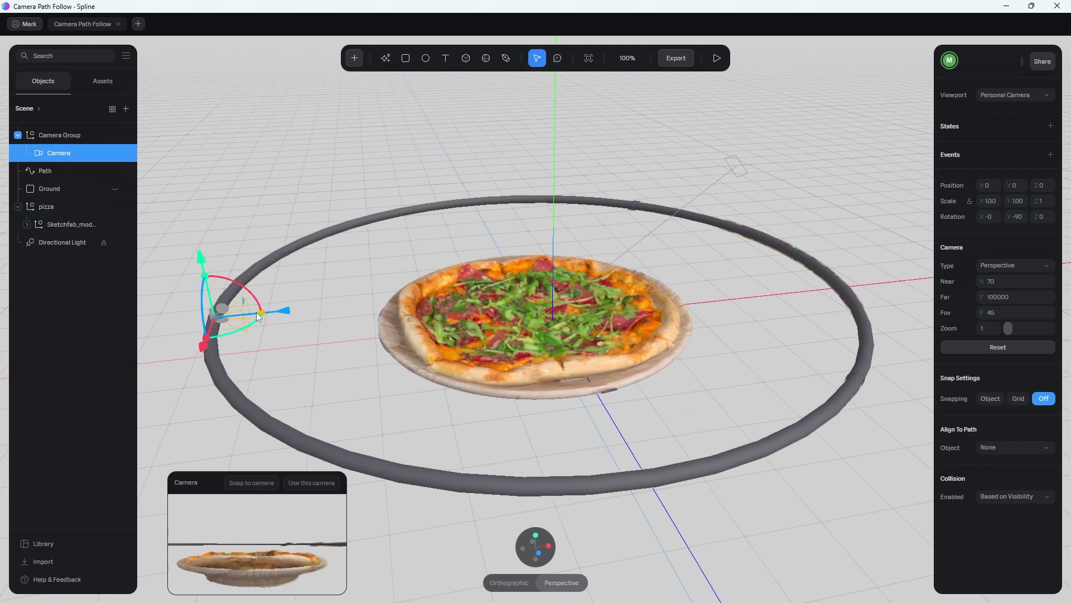
{"action": "right_click_drag", "start_coordinate": [330, 380], "coordinate": [311, 376]}
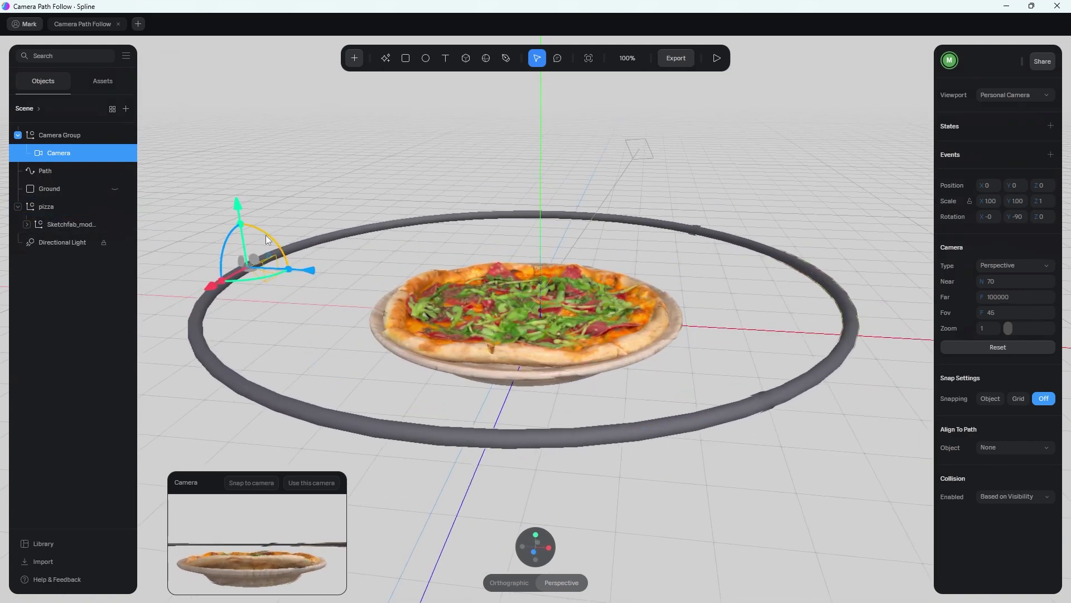
{"action": "mouse_move", "coordinate": [266, 235]}
{"action": "left_mouse_down"}
{"action": "mouse_move", "coordinate": [276, 248]}
{"action": "mouse_move", "coordinate": [270, 240]}
{"action": "left_mouse_up"}
Step: Check the pizza framing through the Camera viewport and return to Personal Camera
{"action": "left_click", "coordinate": [1001, 95]}
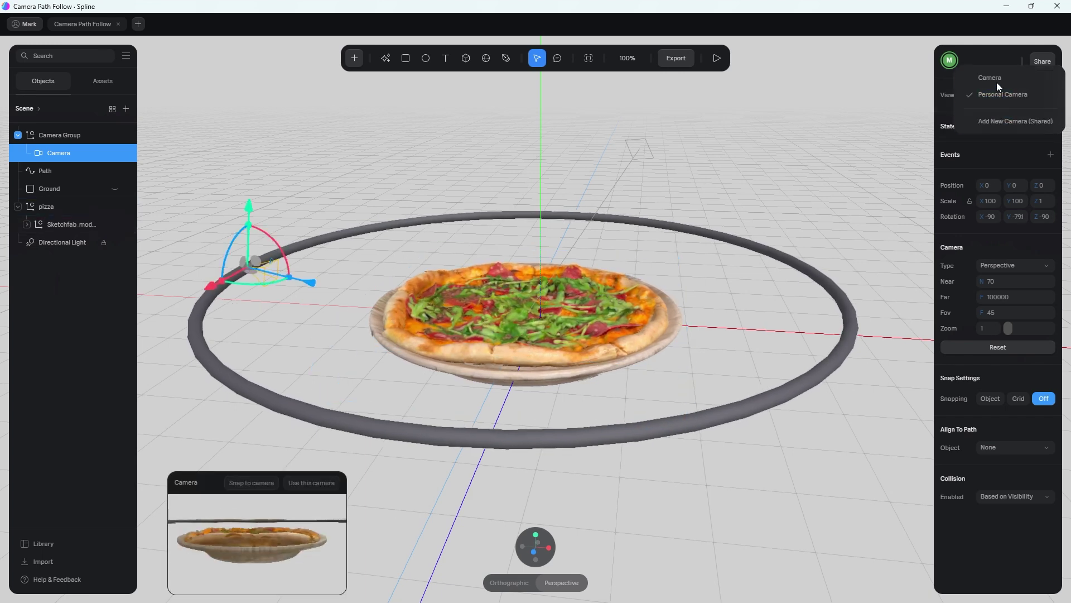
{"action": "left_click", "coordinate": [996, 78]}
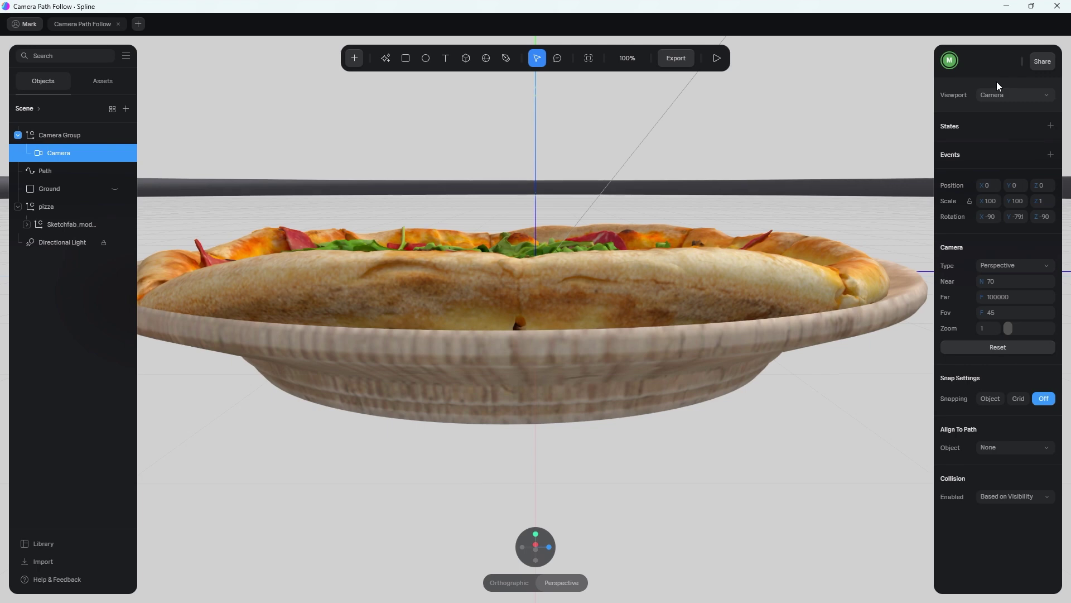
{"action": "left_click", "coordinate": [1005, 95]}
{"action": "left_click", "coordinate": [1006, 109]}
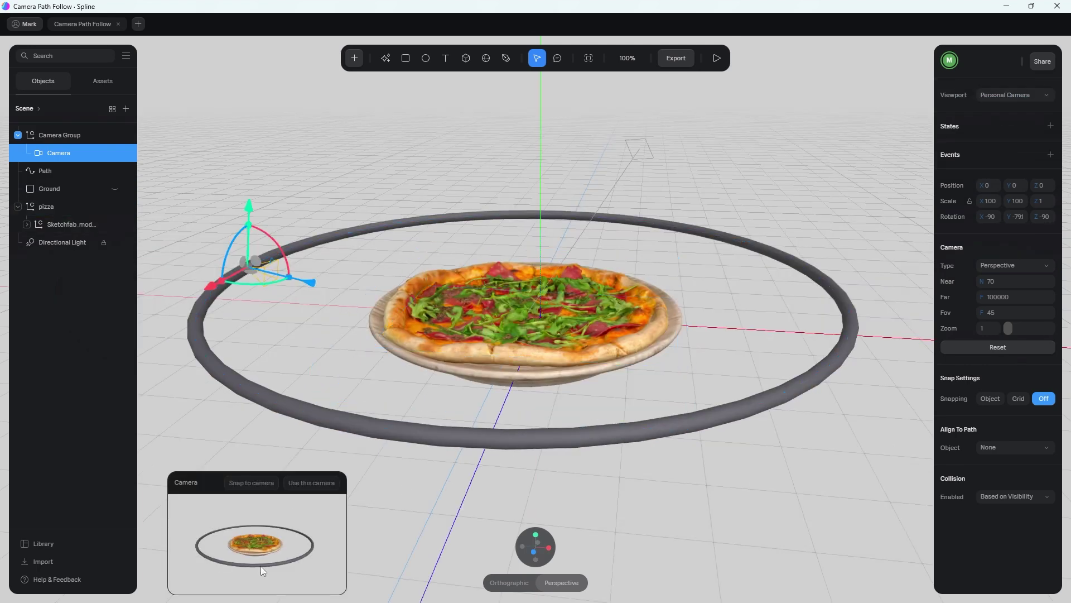
Step: Add a second state to the Camera Group alongside its Base State
{"action": "left_click", "coordinate": [312, 317]}
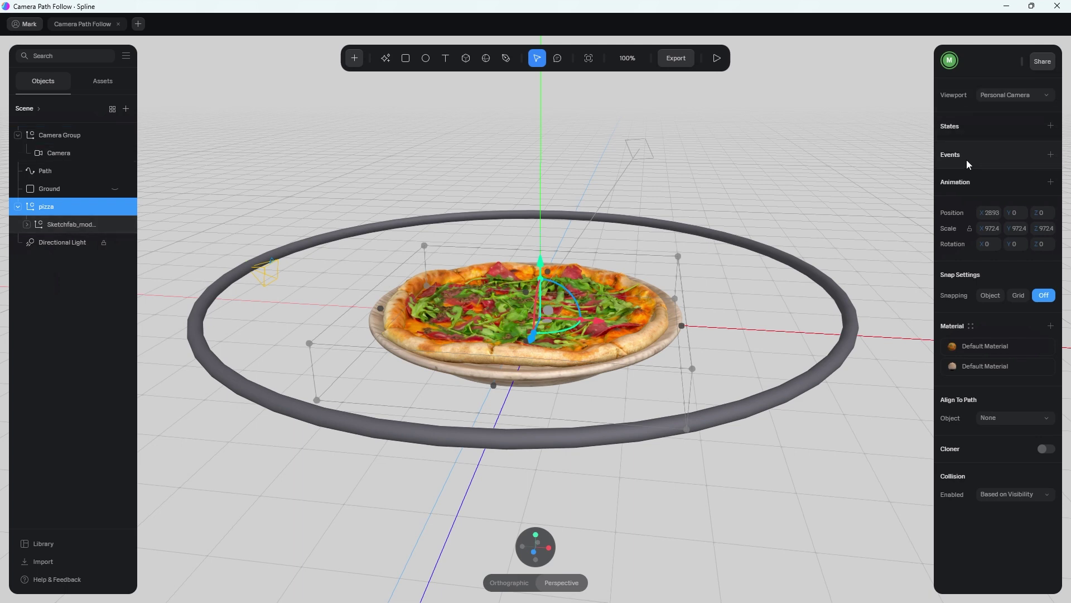
{"action": "left_click", "coordinate": [52, 135]}
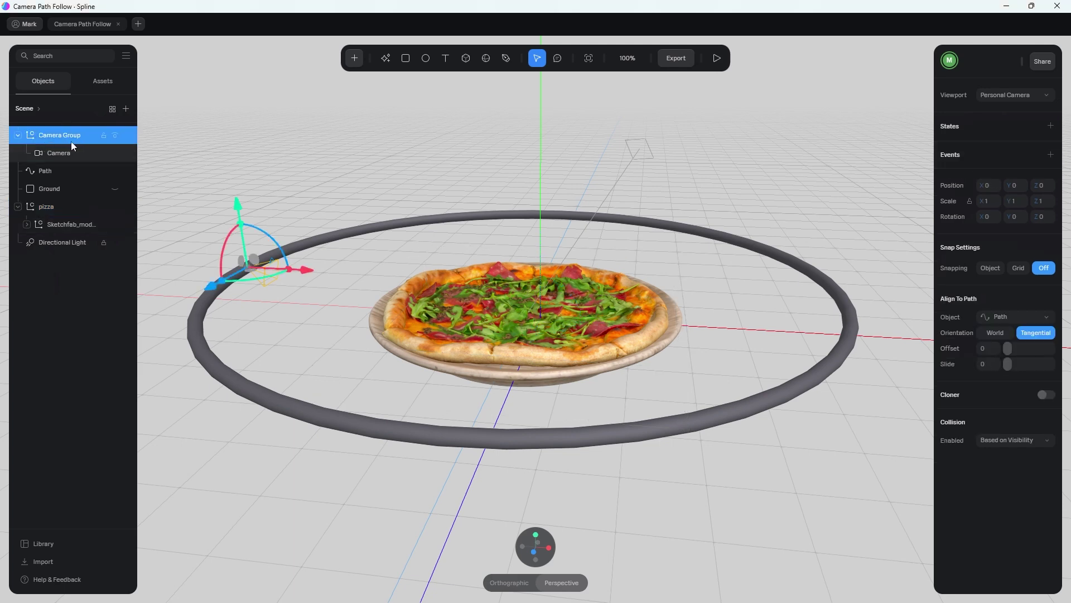
{"action": "left_click", "coordinate": [1051, 125]}
{"action": "left_click", "coordinate": [1006, 145]}
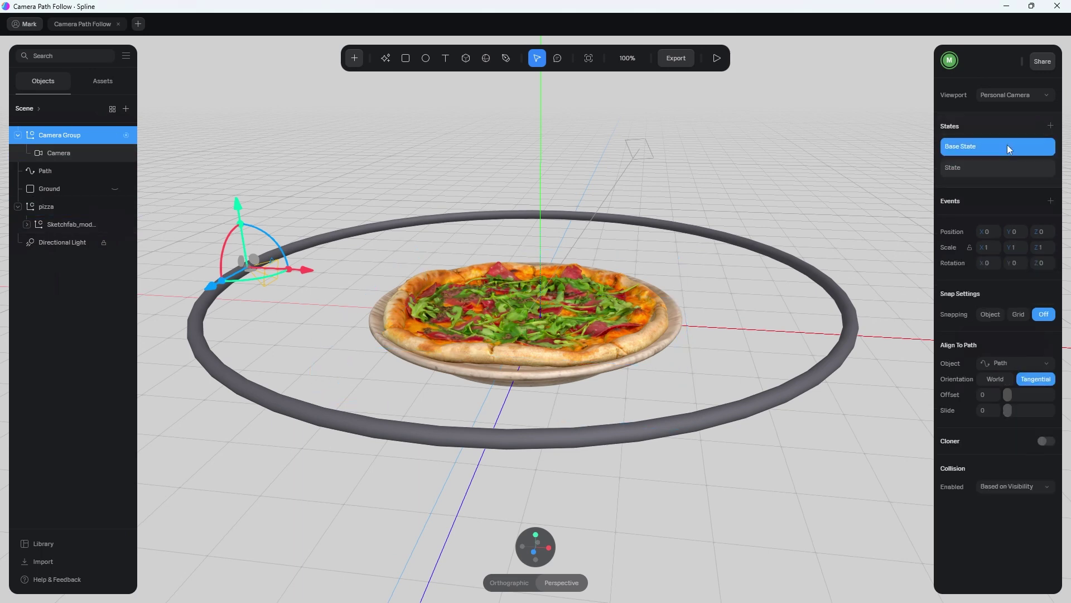
{"action": "left_click", "coordinate": [994, 172]}
{"action": "left_click", "coordinate": [989, 149]}
Step: Set the path Slide to 1 in the Camera Group's added State and compare it with the Base State
{"action": "left_click", "coordinate": [1019, 166]}
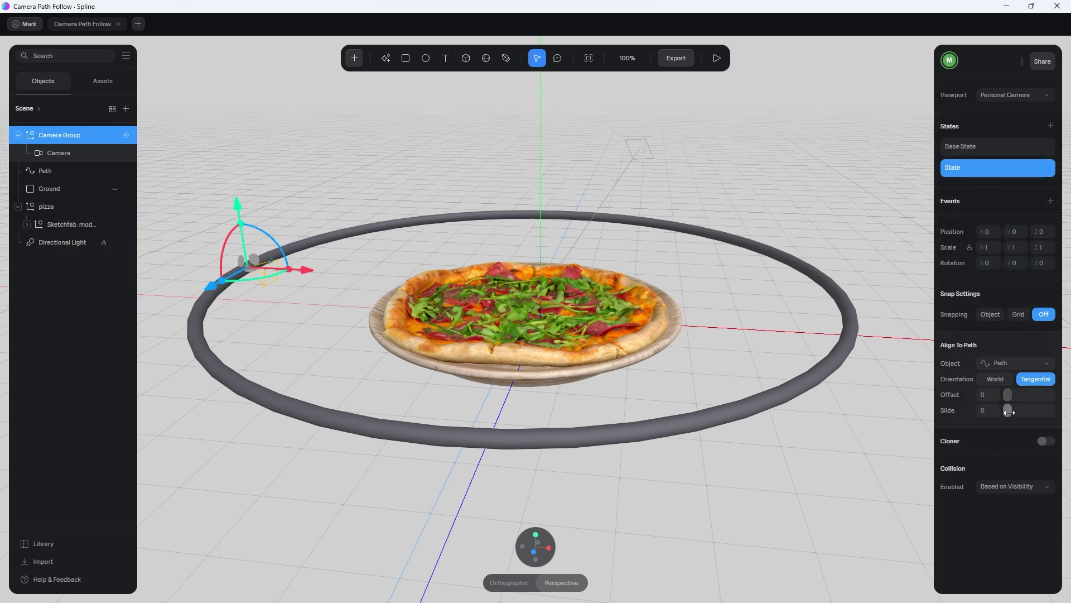
{"action": "left_click_drag", "start_coordinate": [1008, 411], "coordinate": [1060, 411]}
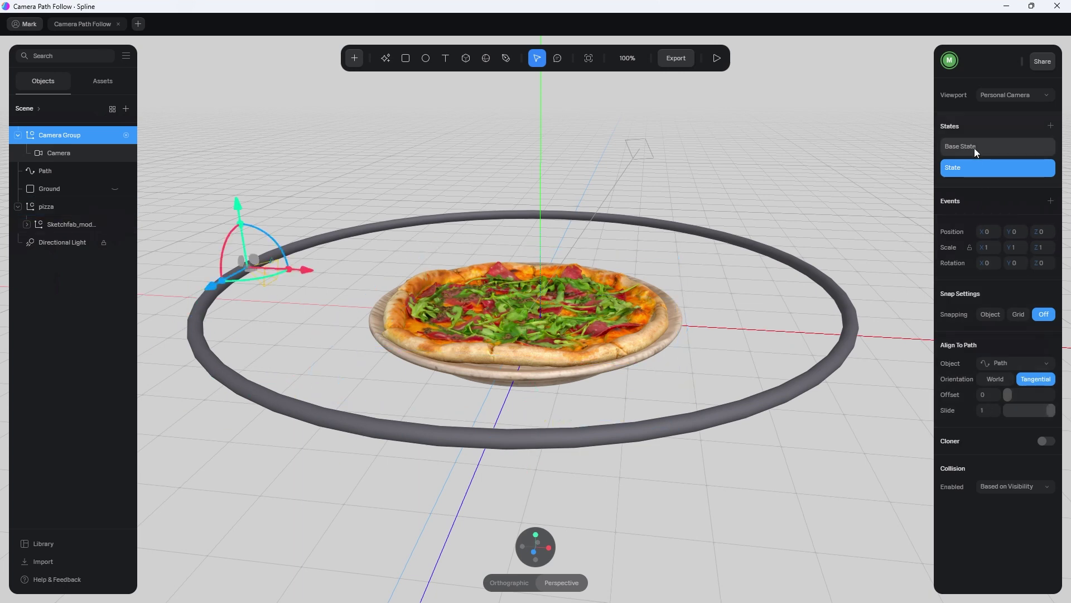
{"action": "left_click", "coordinate": [974, 149]}
{"action": "left_click", "coordinate": [984, 167]}
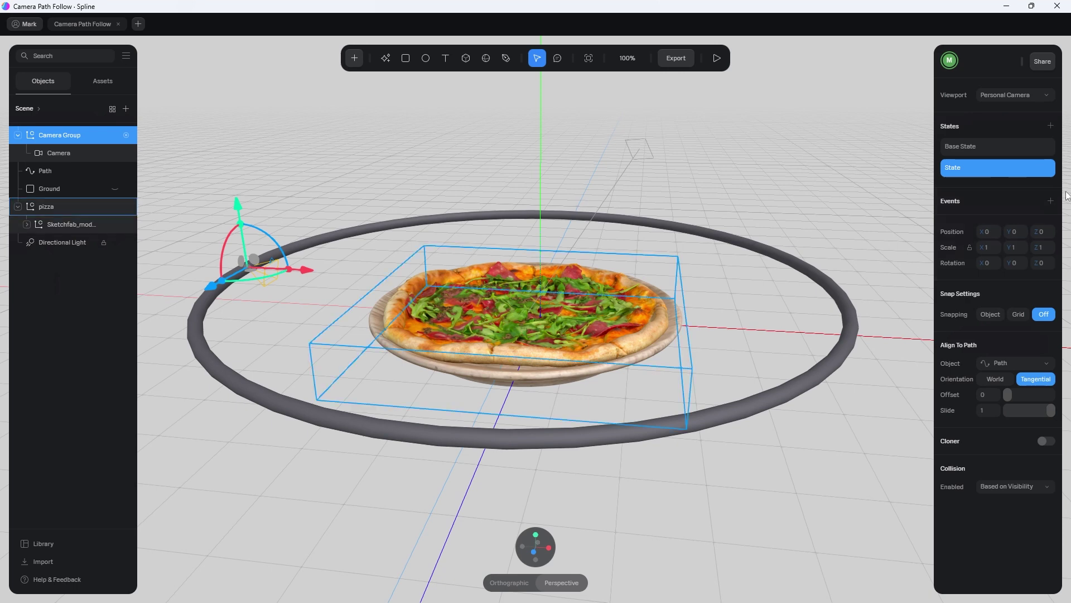
Step: Add a Start event to the Camera Group with a Transition action going from Base State to State
{"action": "left_click", "coordinate": [1050, 201]}
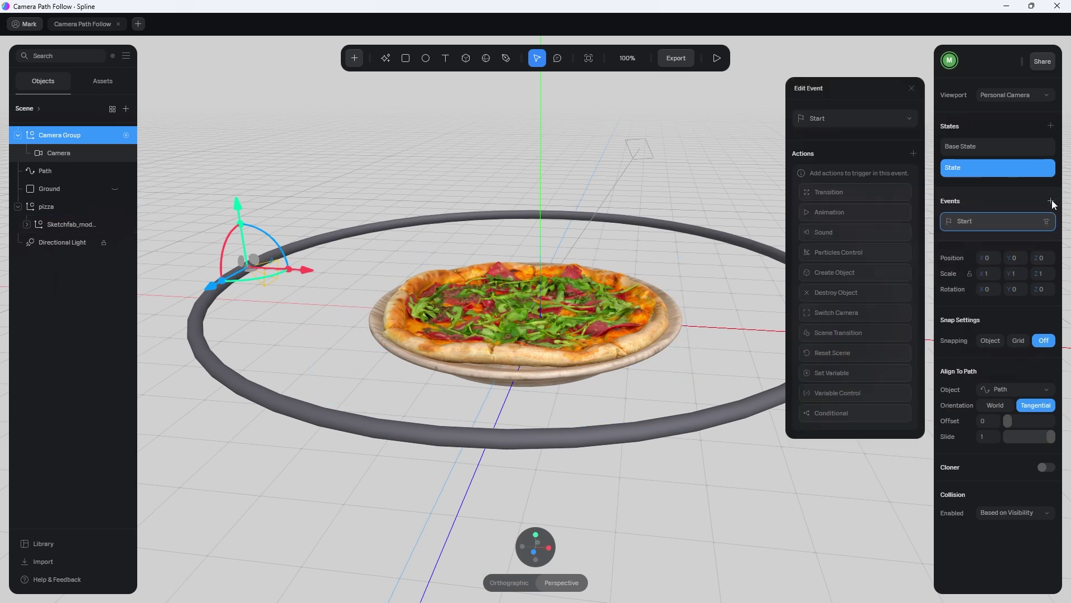
{"action": "left_click", "coordinate": [828, 192]}
{"action": "left_click", "coordinate": [847, 174]}
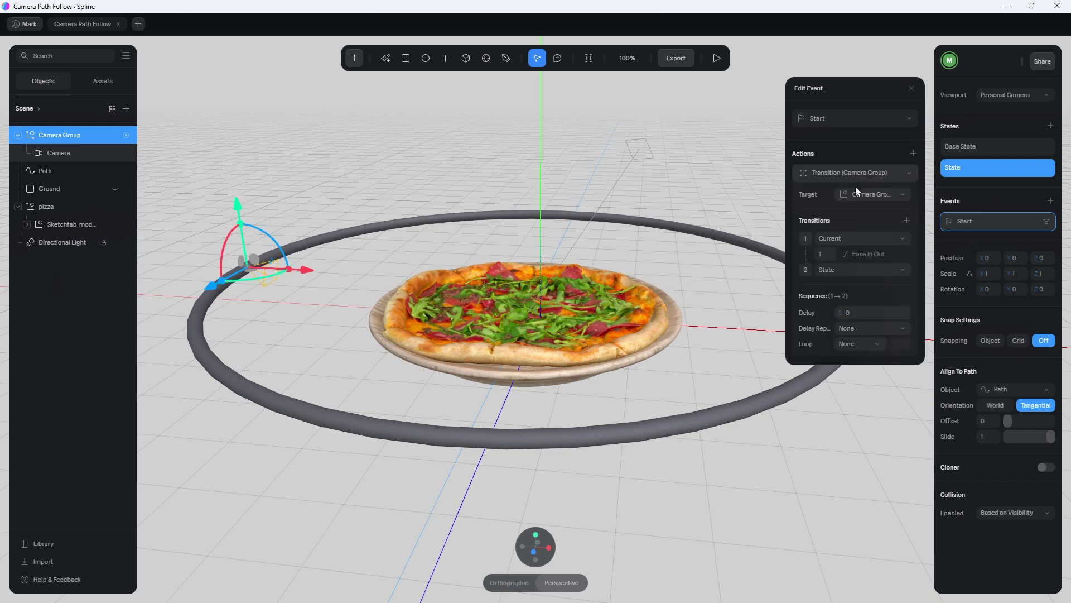
{"action": "left_click", "coordinate": [852, 237]}
{"action": "left_click", "coordinate": [839, 264]}
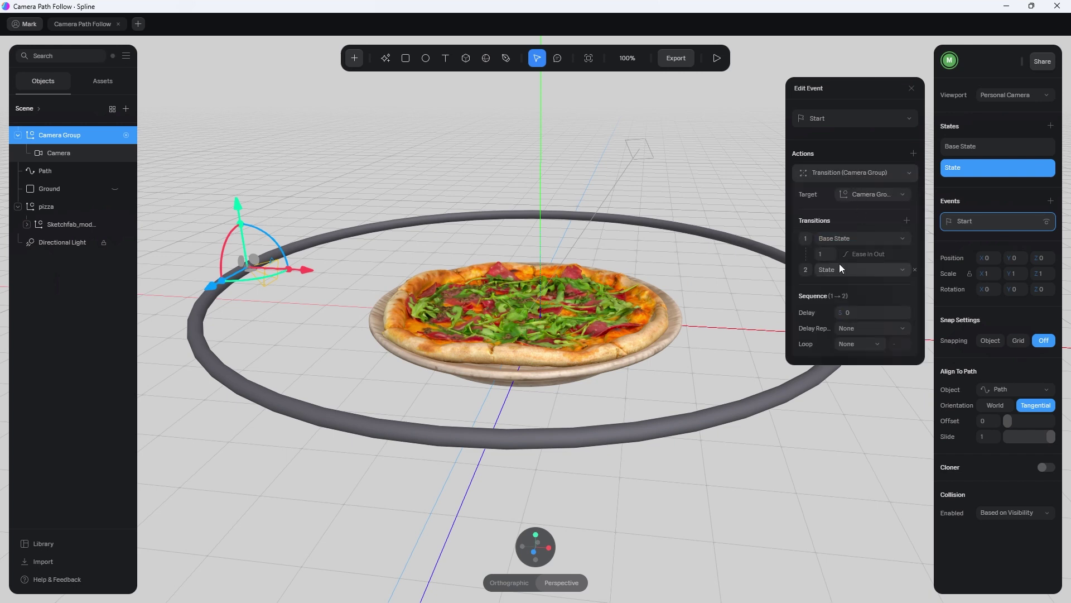
{"action": "left_click", "coordinate": [846, 270]}
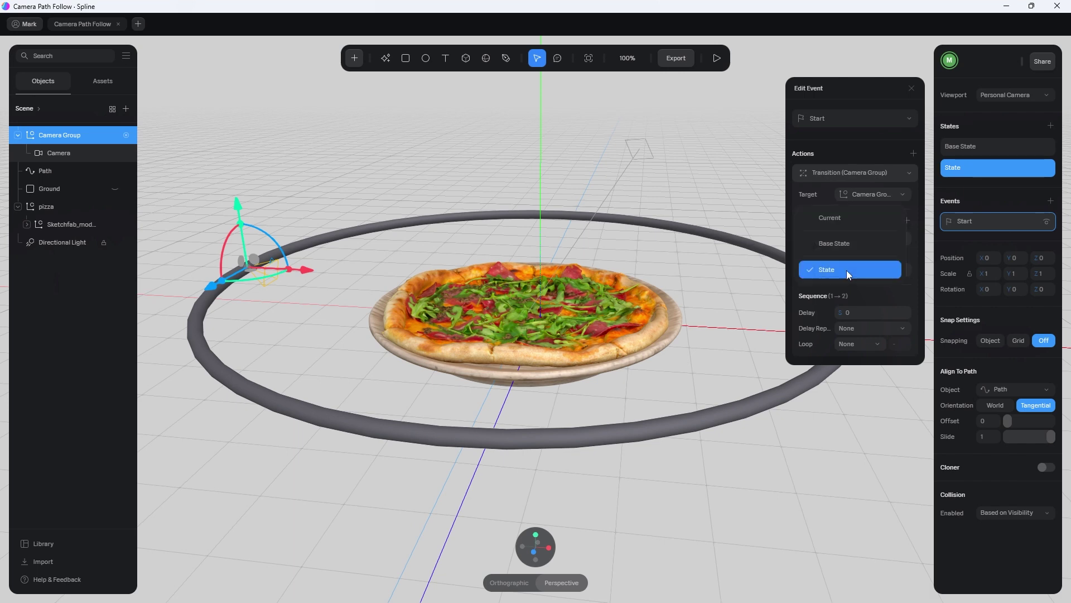
{"action": "left_click", "coordinate": [838, 271]}
Step: Set the duration of the transition from Base State to State to 20
{"action": "left_click", "coordinate": [824, 255]}
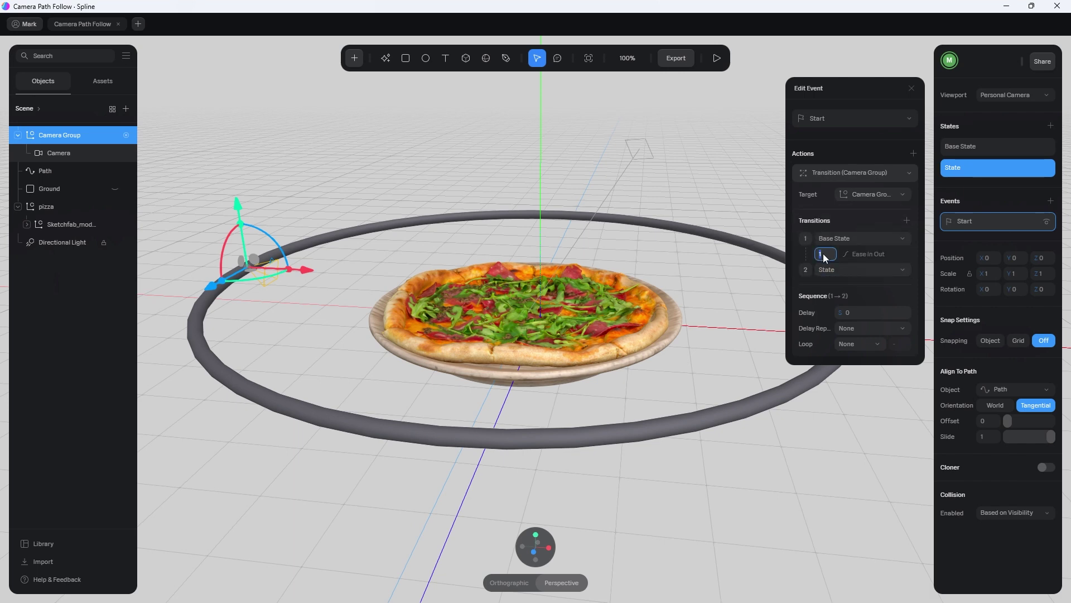
{"action": "type", "text": "20"}
{"action": "key", "text": "Return"}
Step: Review the transition's easing options, keep Ease In Out, and set the sequence to loop infinitely
{"action": "left_click", "coordinate": [864, 256]}
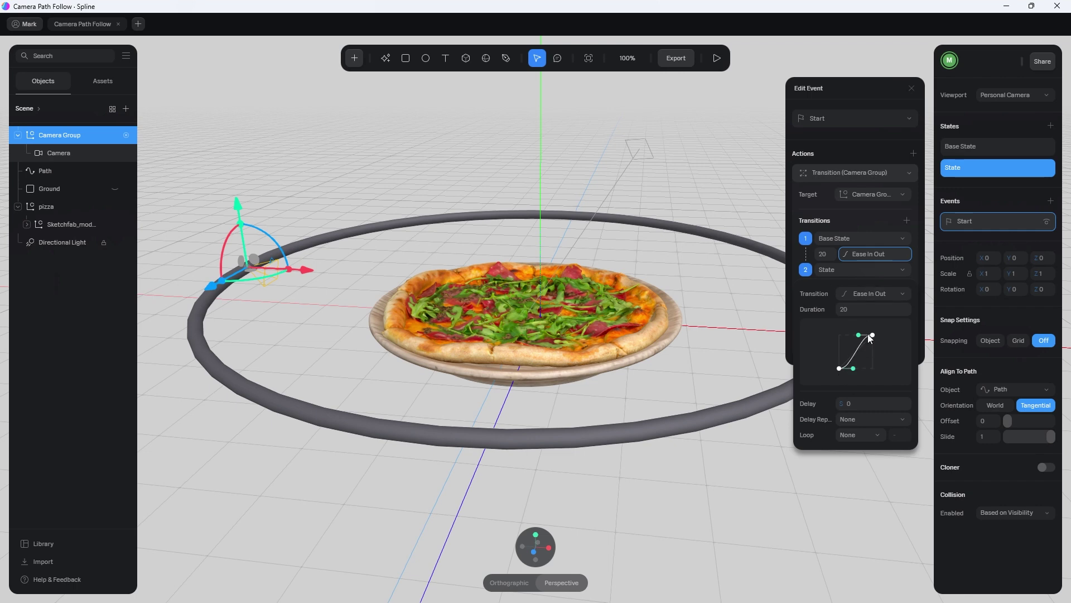
{"action": "left_click", "coordinate": [879, 294]}
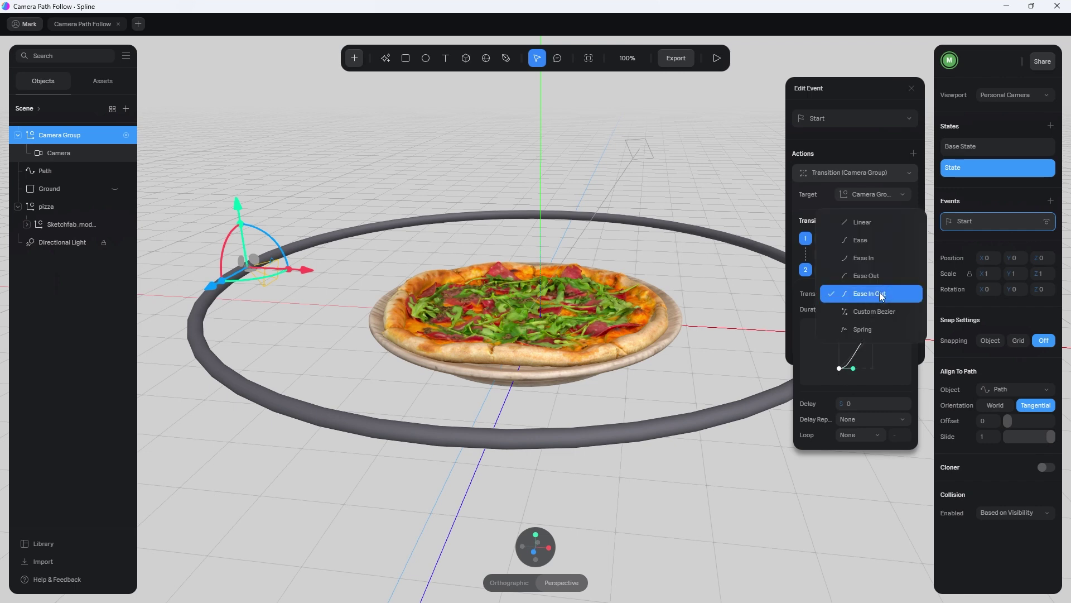
{"action": "left_click", "coordinate": [800, 210]}
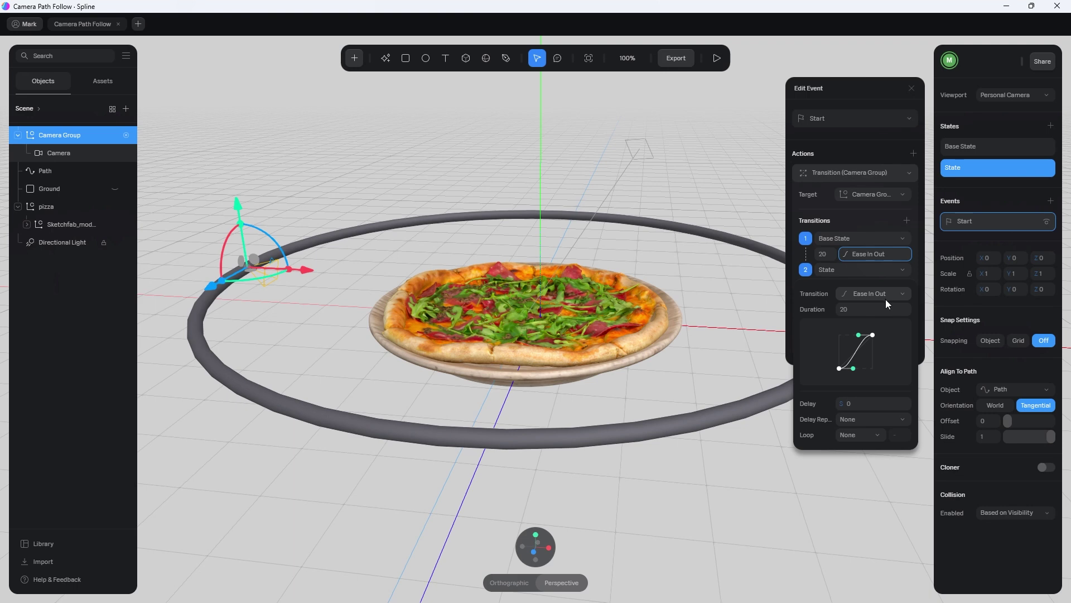
{"action": "left_click", "coordinate": [828, 209]}
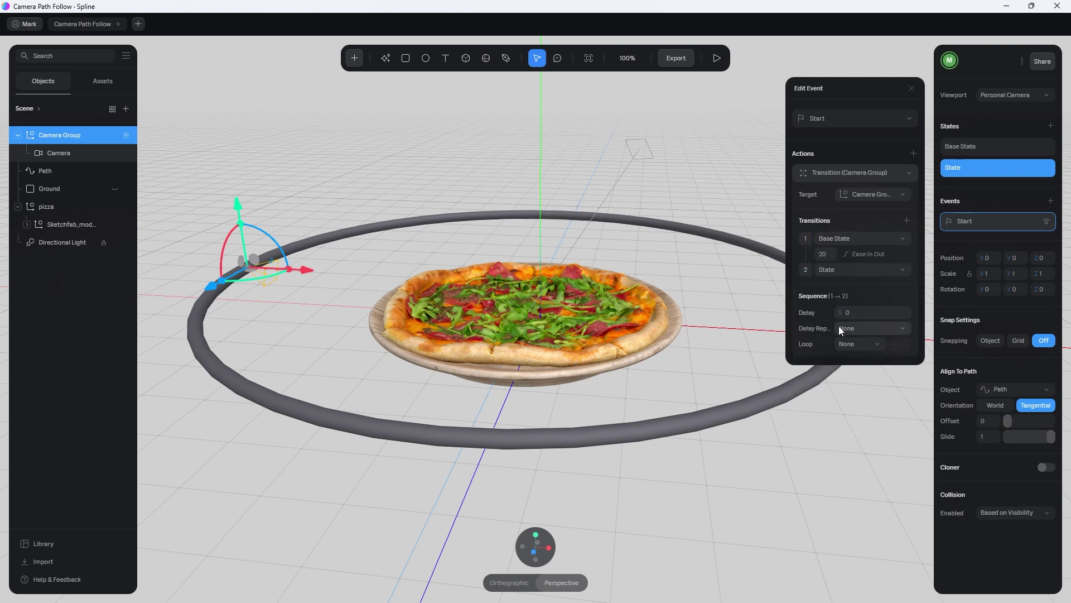
{"action": "left_click", "coordinate": [854, 345]}
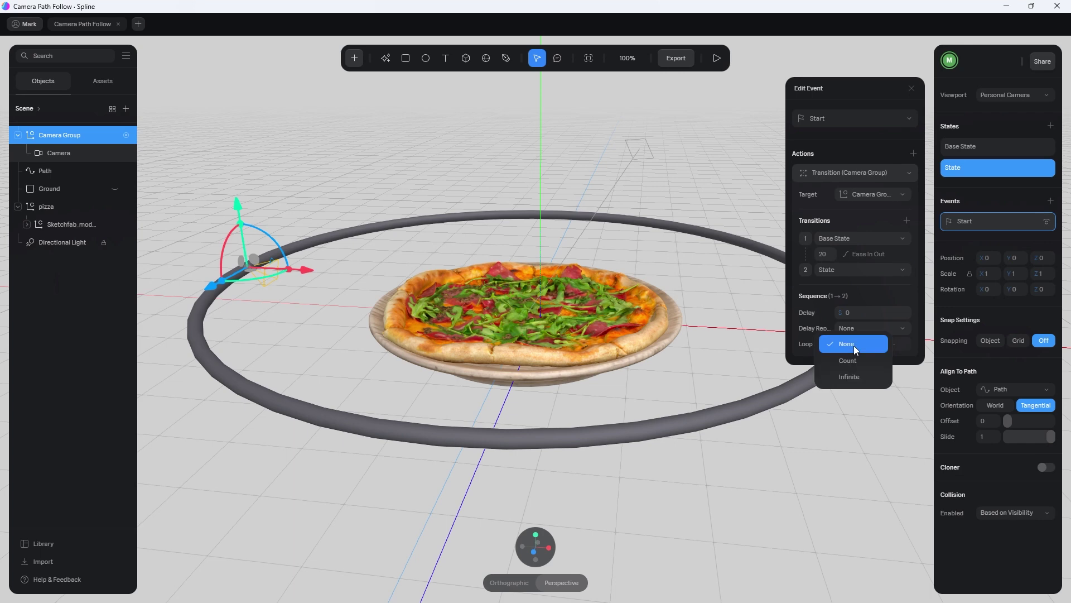
{"action": "left_click", "coordinate": [852, 378]}
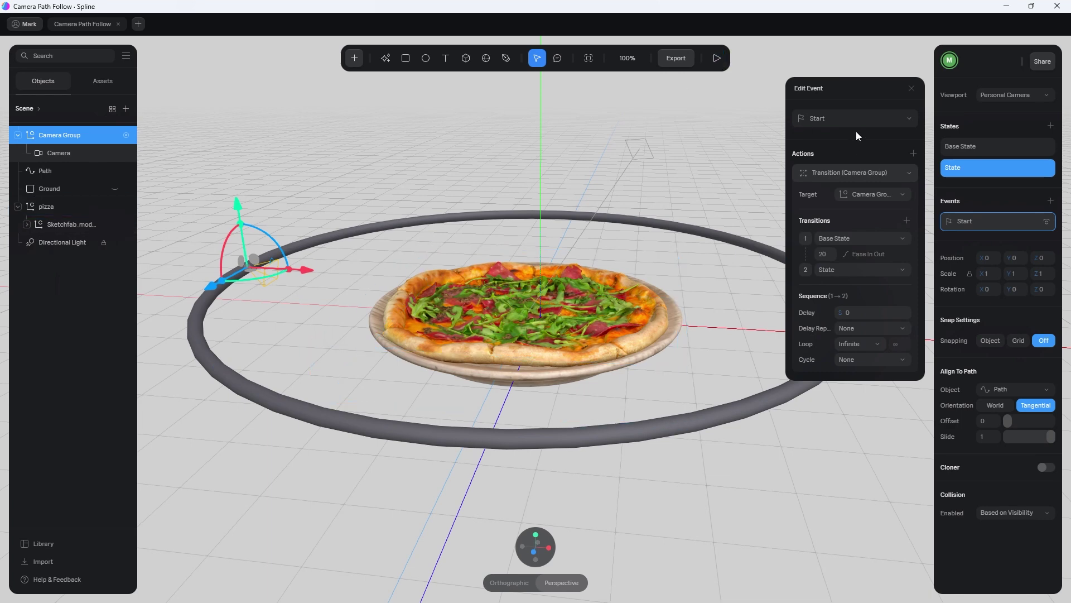
Step: Check that the export settings use Camera as the main Scene's play camera, and preview the camera animation
{"action": "left_click", "coordinate": [685, 63]}
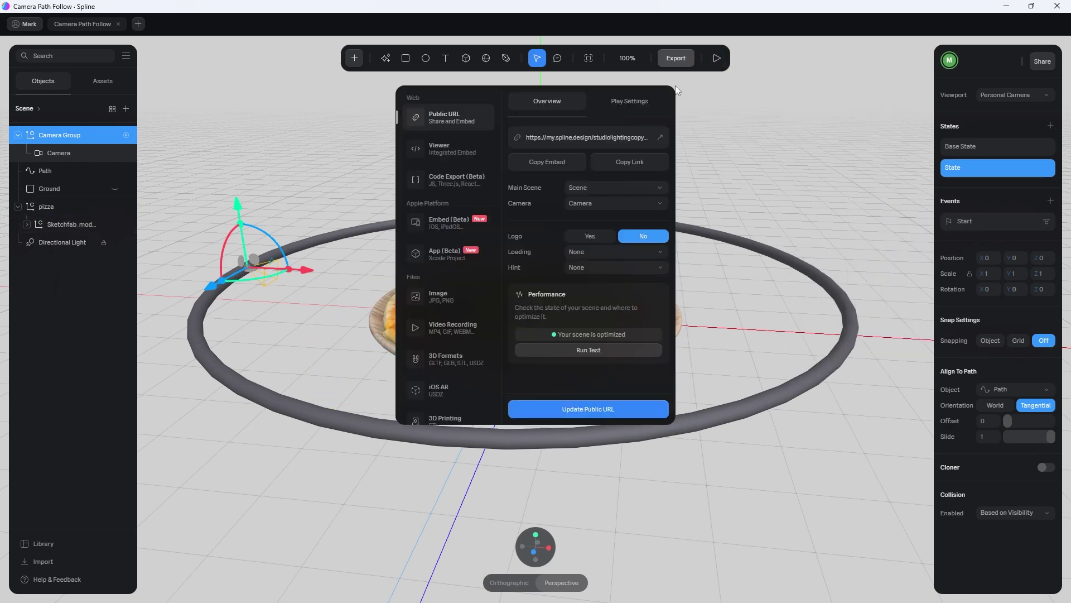
{"action": "left_click", "coordinate": [593, 188]}
{"action": "left_click", "coordinate": [594, 187]}
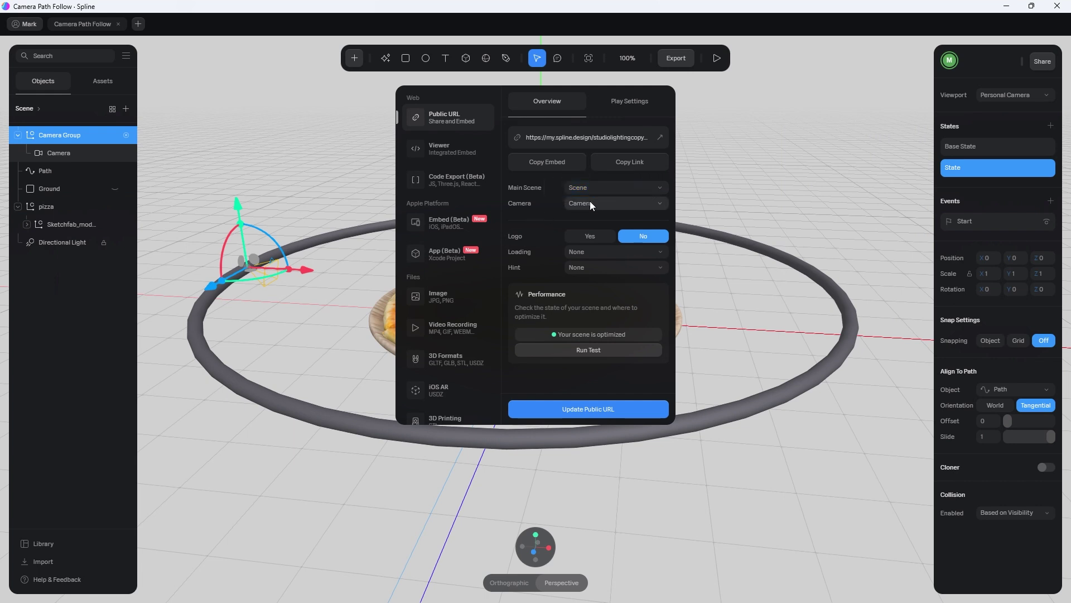
{"action": "left_click", "coordinate": [590, 202]}
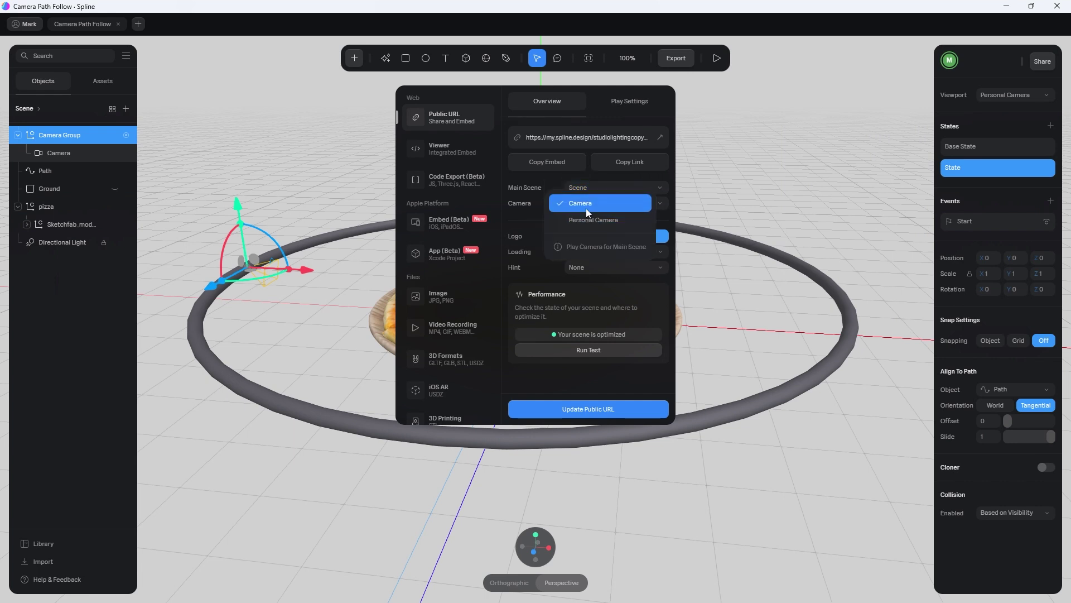
{"action": "left_click", "coordinate": [586, 209]}
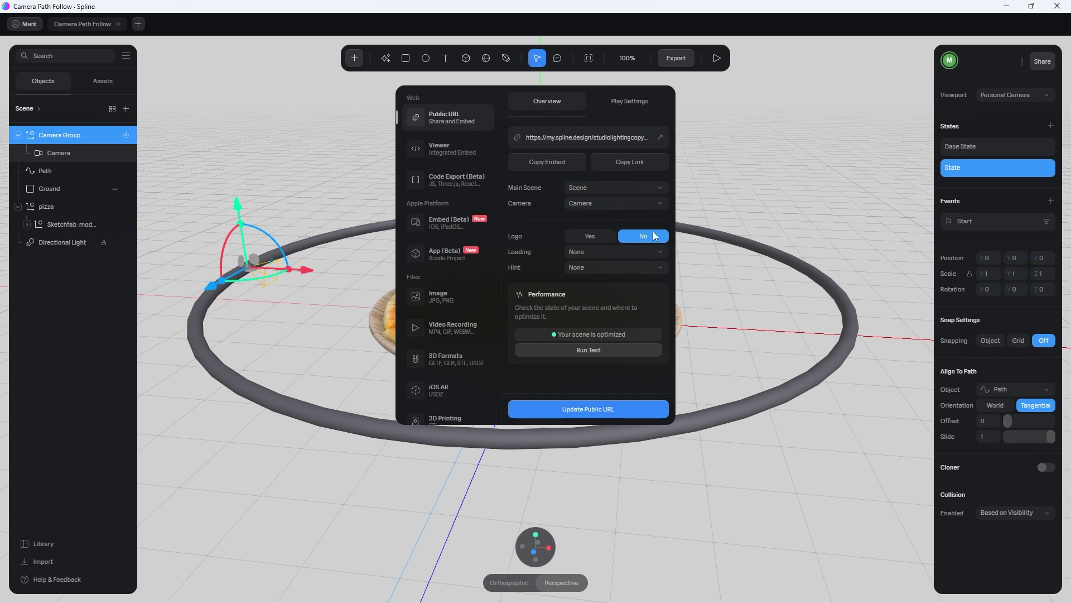
{"action": "left_click", "coordinate": [718, 64]}
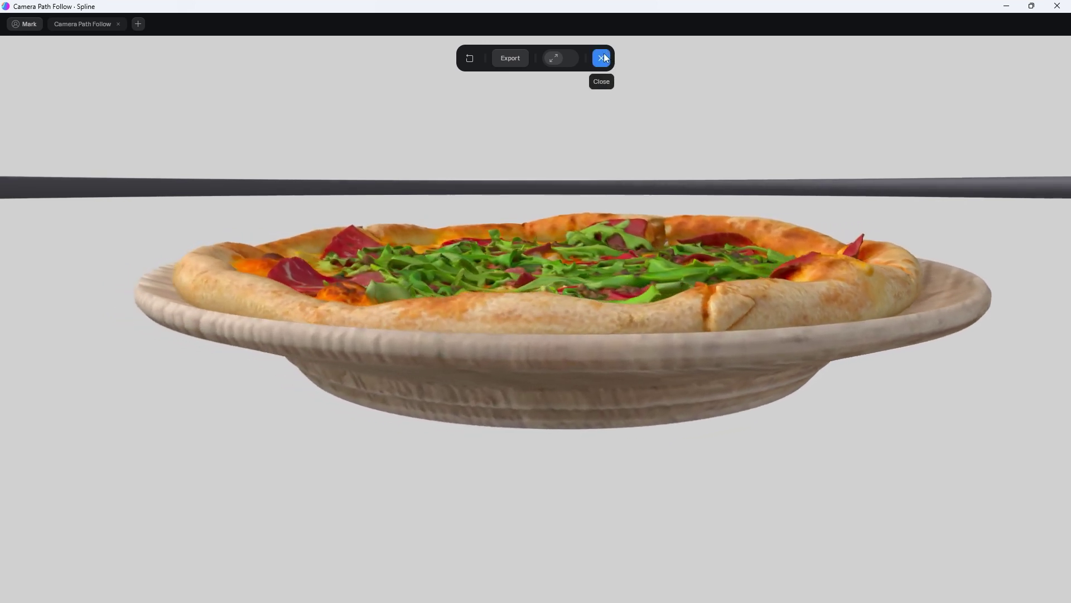
{"action": "left_click", "coordinate": [604, 56]}
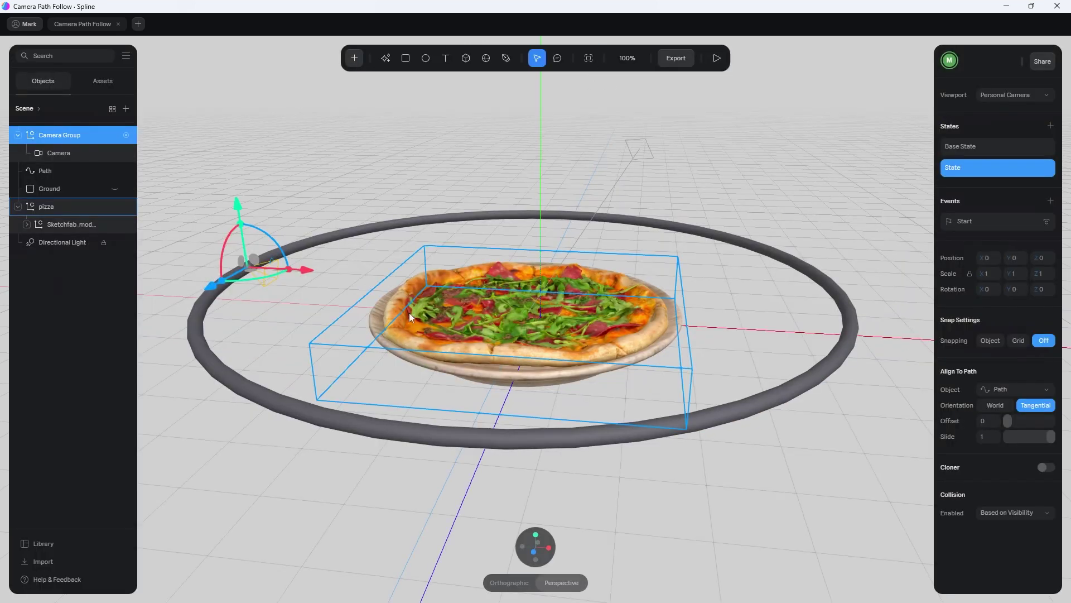
Step: Raise the circular path to a Y position of about 113 and re-snap the Camera Group to it with Tangential orientation
{"action": "left_click", "coordinate": [360, 235]}
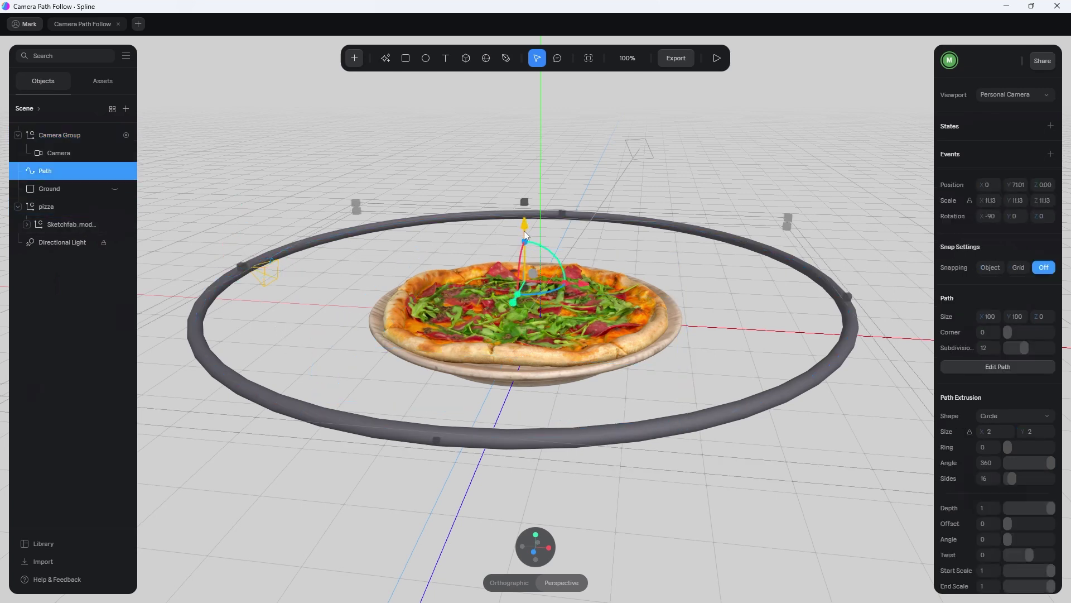
{"action": "left_click_drag", "start_coordinate": [525, 230], "coordinate": [520, 208]}
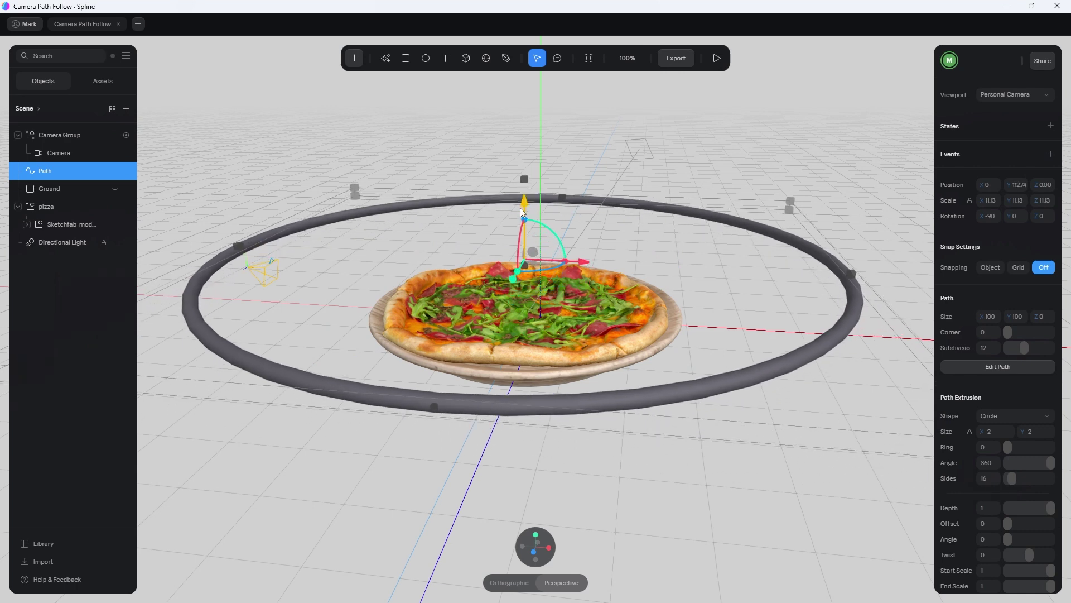
{"action": "left_click", "coordinate": [81, 135]}
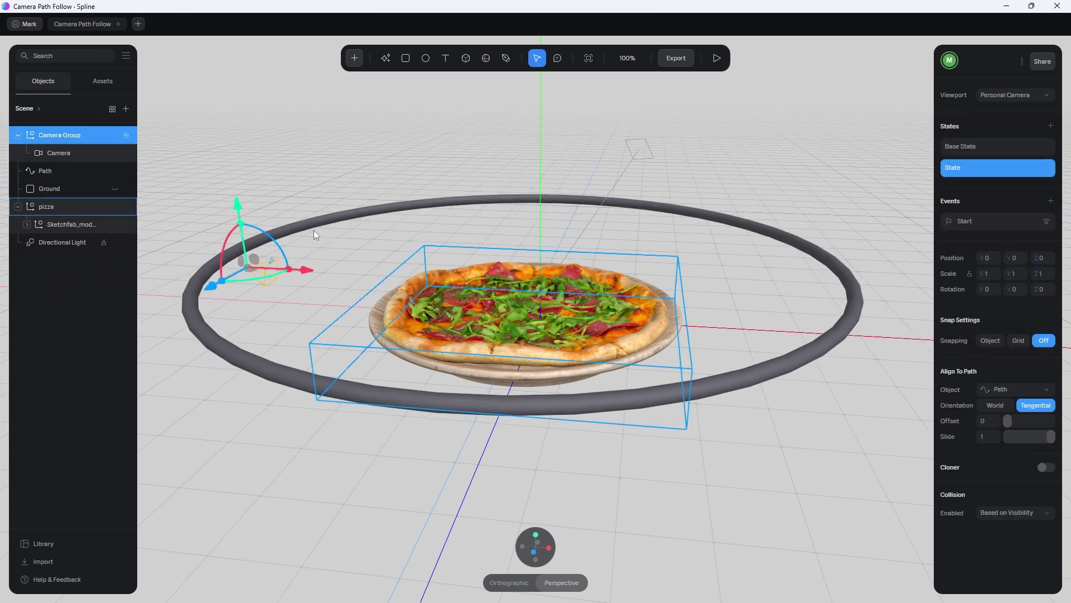
{"action": "left_click", "coordinate": [999, 409]}
{"action": "left_click", "coordinate": [1025, 408]}
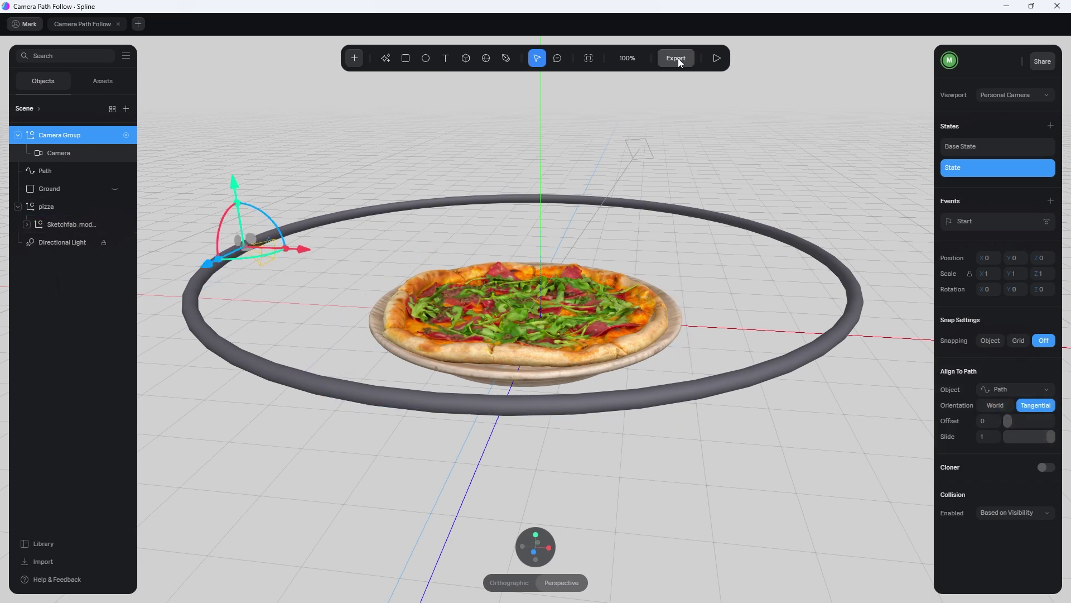
Step: Play the scene to check the camera's orbit from the raised path, and return to editing
{"action": "left_click", "coordinate": [717, 58]}
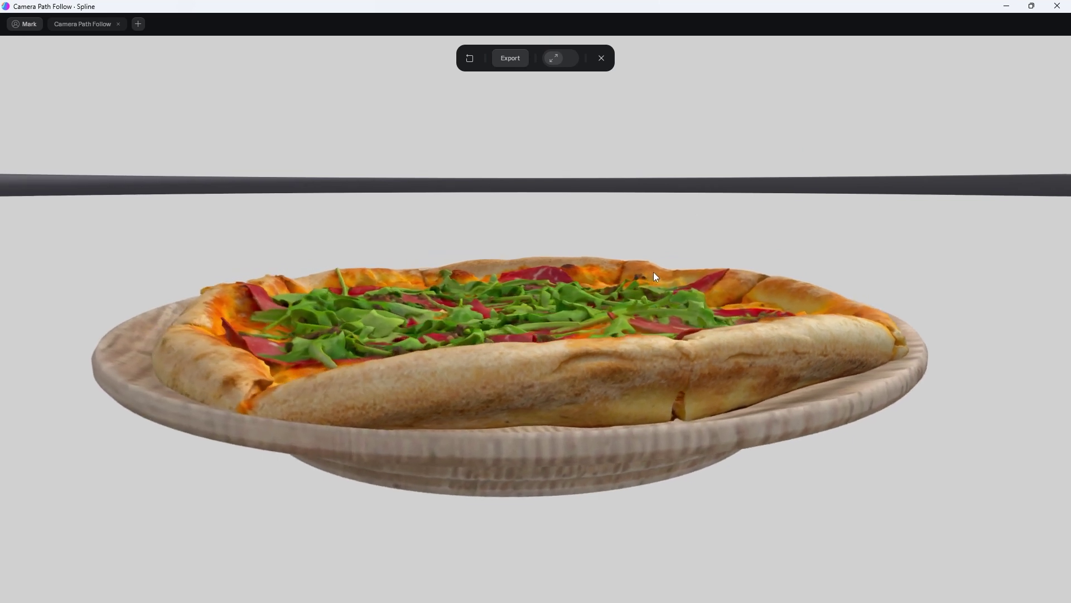
{"action": "key", "text": "Escape"}
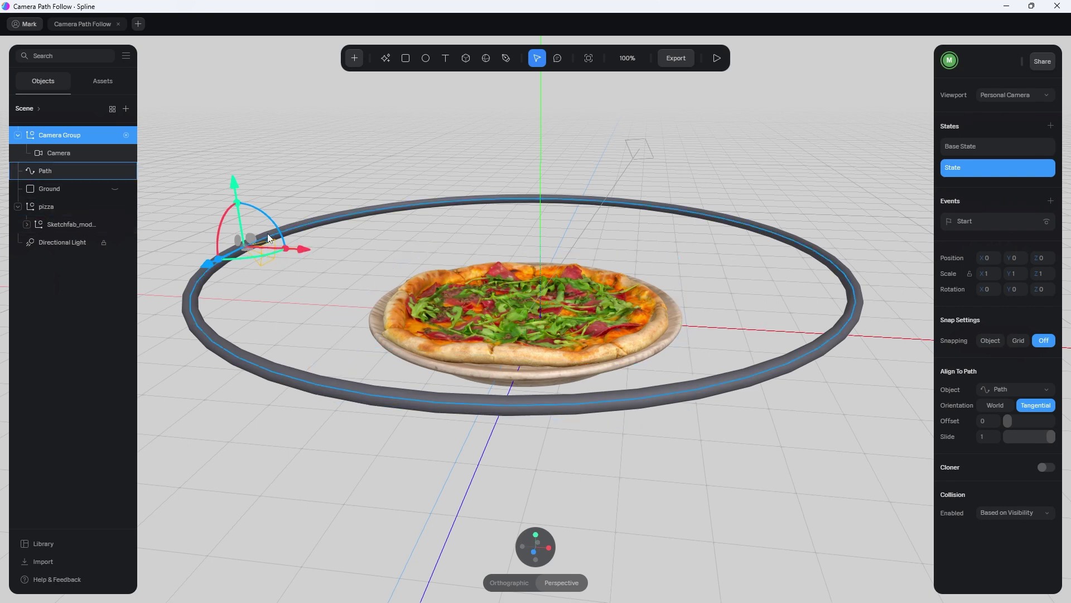
Step: Set the Camera Group's Align To Path offset to 0.25 in its Base State
{"action": "left_click", "coordinate": [536, 537]}
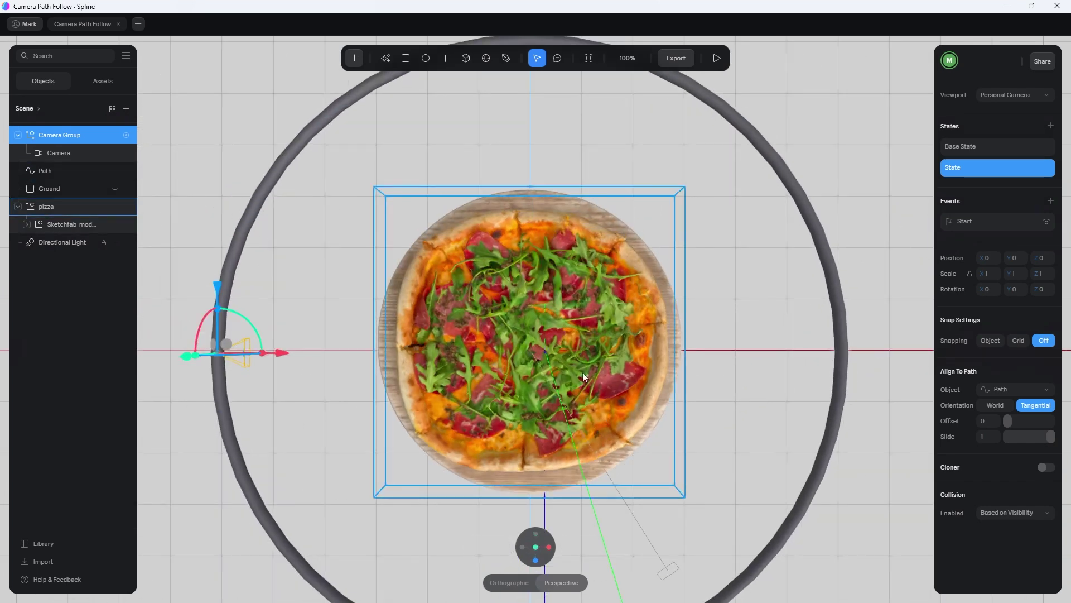
{"action": "left_click", "coordinate": [963, 149]}
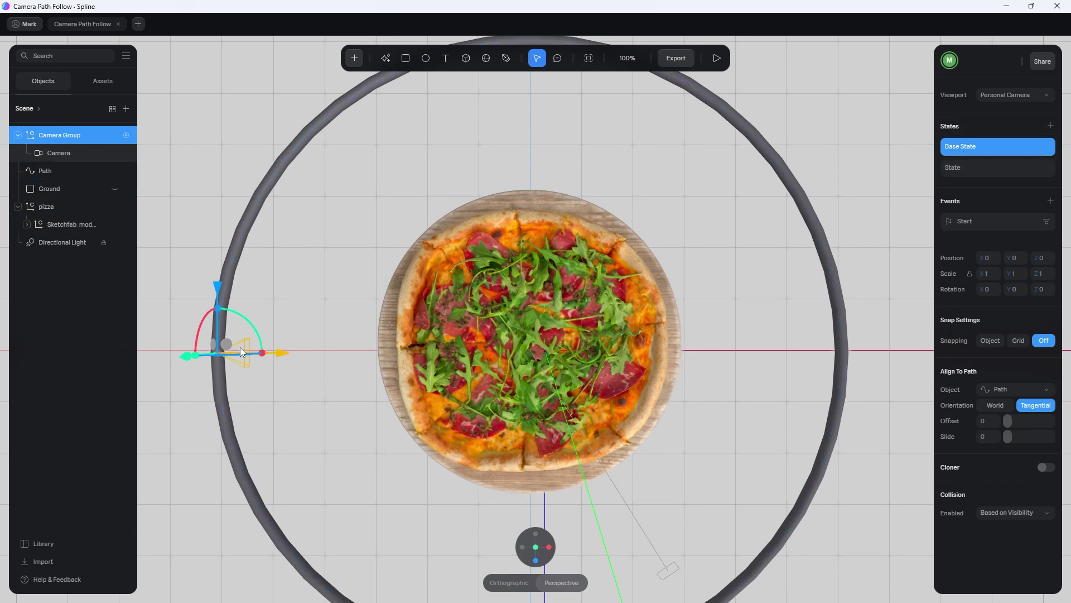
{"action": "scroll", "coordinate": [502, 201], "scroll_direction": "down", "scroll_amount": 3}
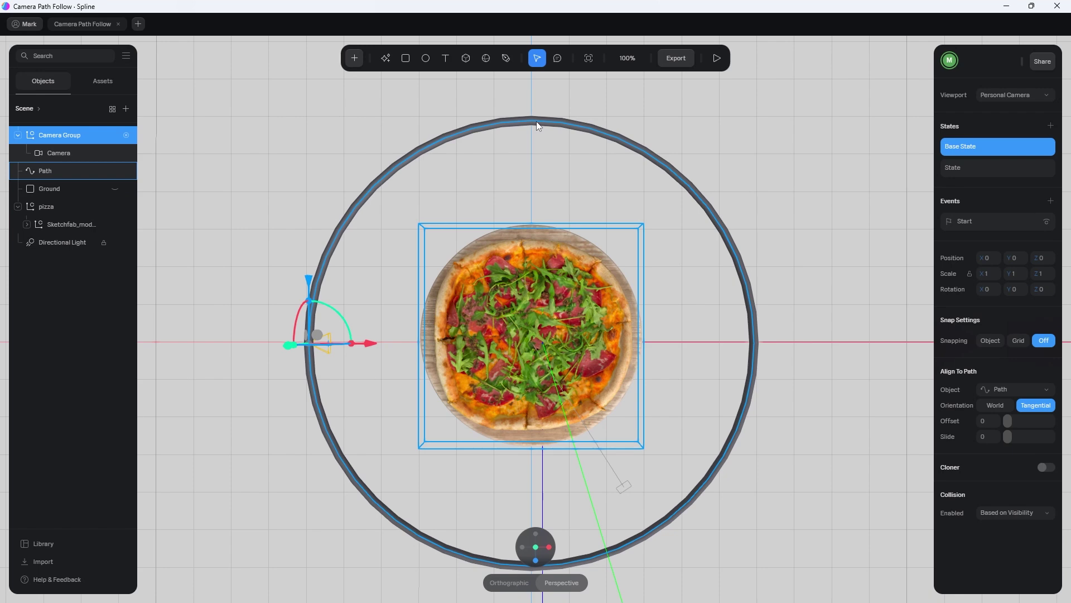
{"action": "left_click", "coordinate": [58, 151]}
{"action": "left_click", "coordinate": [57, 136]}
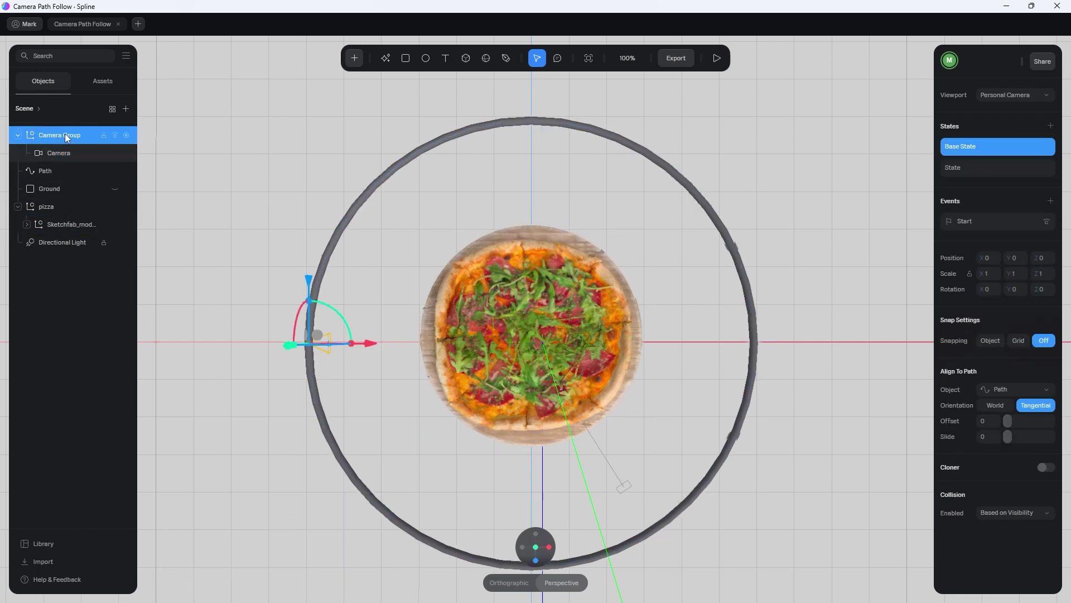
{"action": "left_click_drag", "start_coordinate": [1009, 421], "coordinate": [1020, 422]}
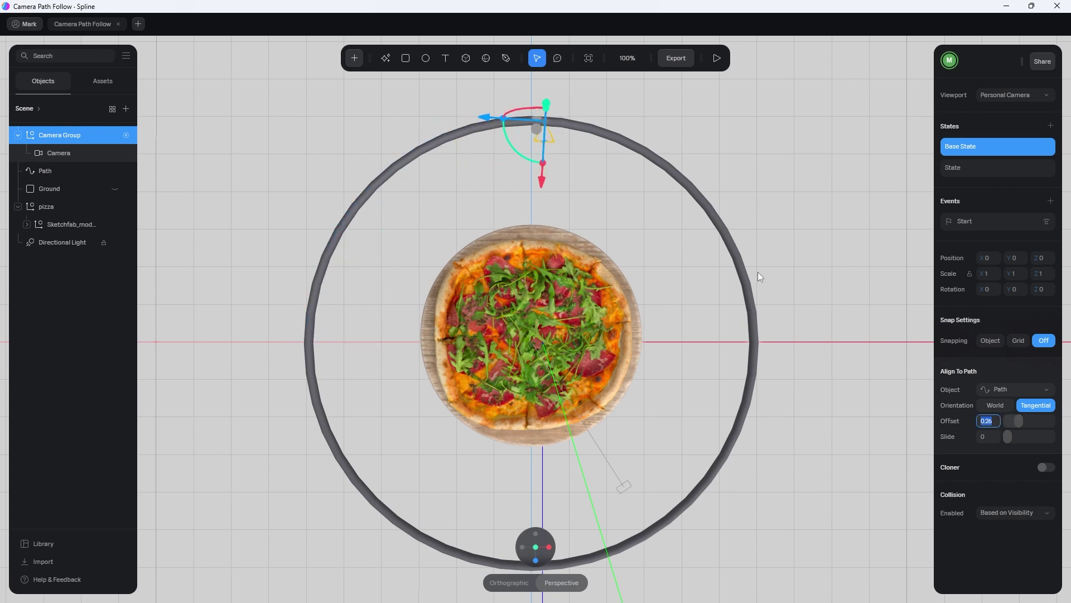
{"action": "type", "text": "0.25"}
{"action": "key", "text": "Return"}
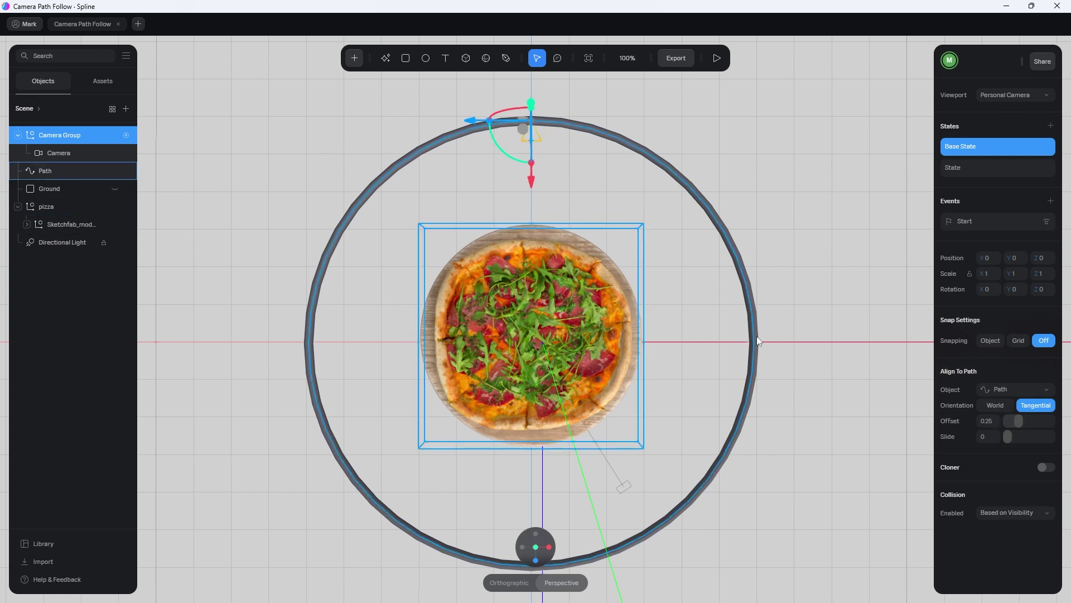
Step: Set the Camera Group's path offset to 0.25 in the second state, and play the scene to check the orbit's new starting point
{"action": "mouse_move", "coordinate": [541, 554]}
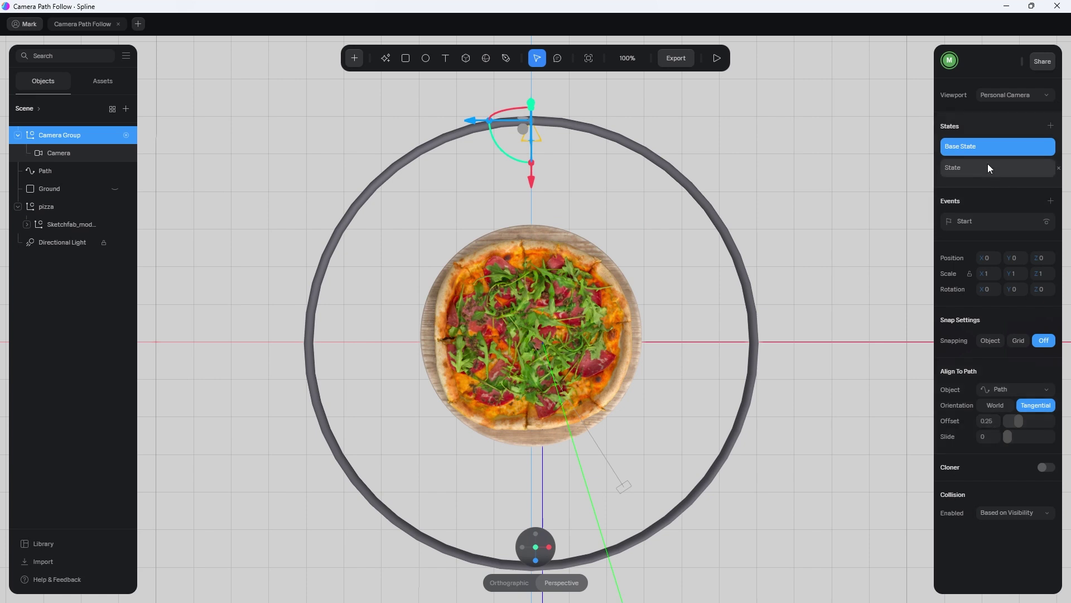
{"action": "left_click", "coordinate": [967, 168]}
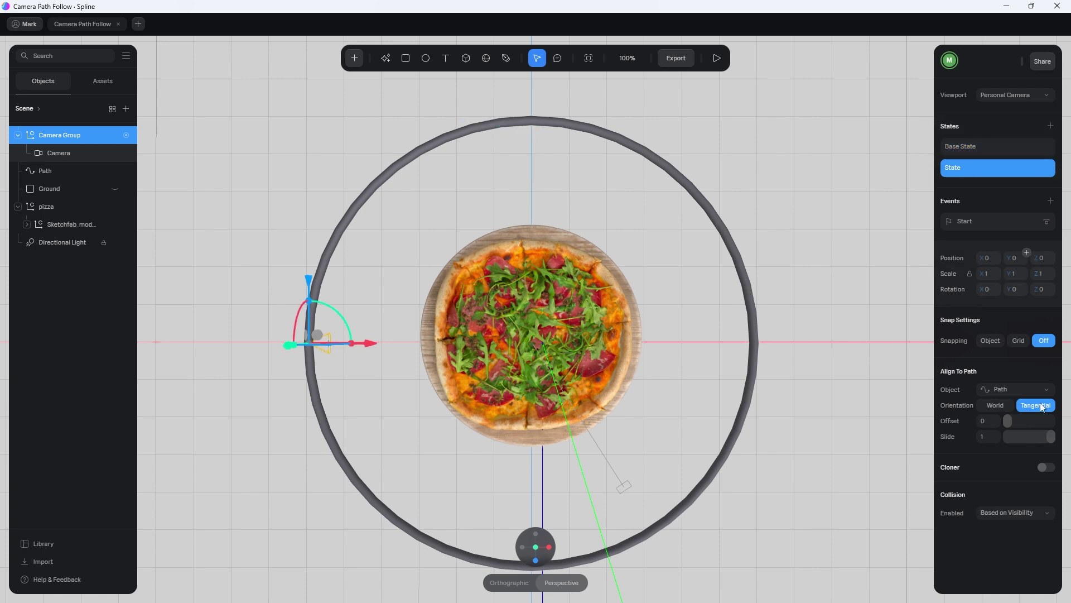
{"action": "left_click", "coordinate": [988, 422]}
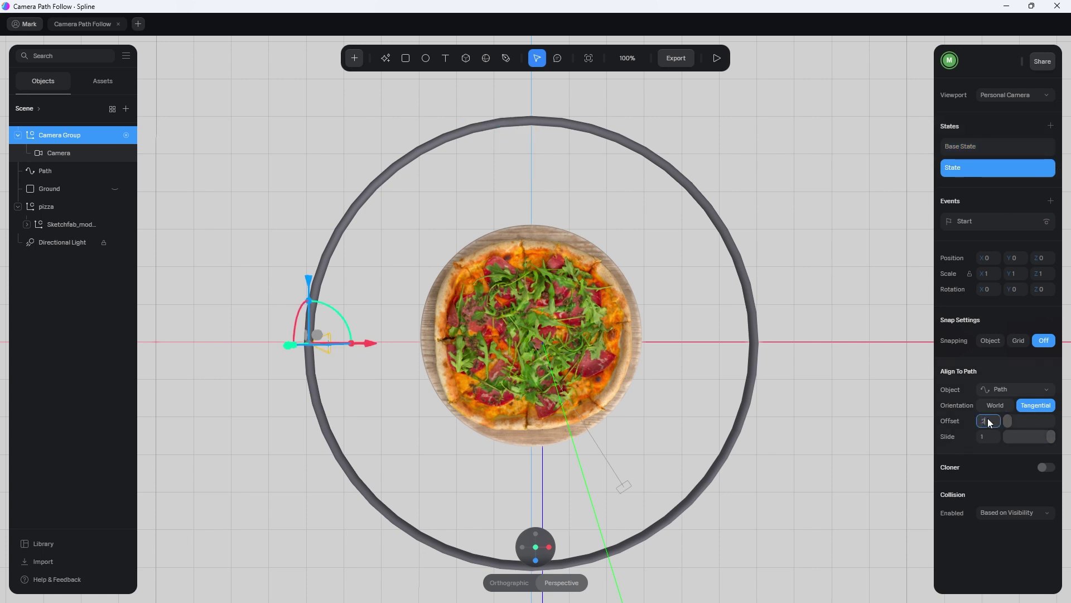
{"action": "type", "text": "0.25"}
{"action": "key", "text": "Return"}
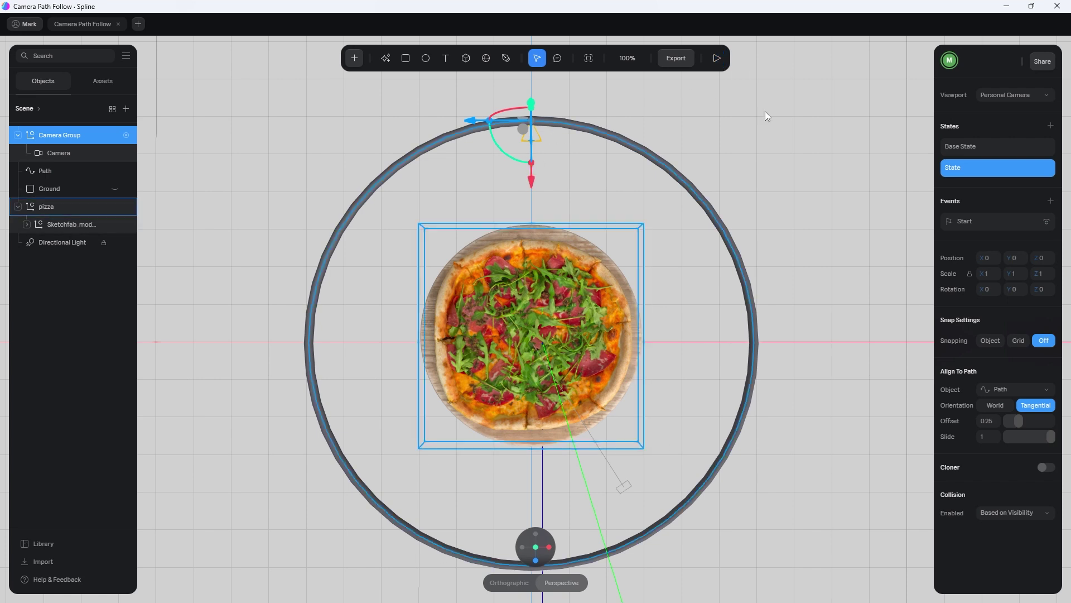
{"action": "left_click", "coordinate": [718, 59]}
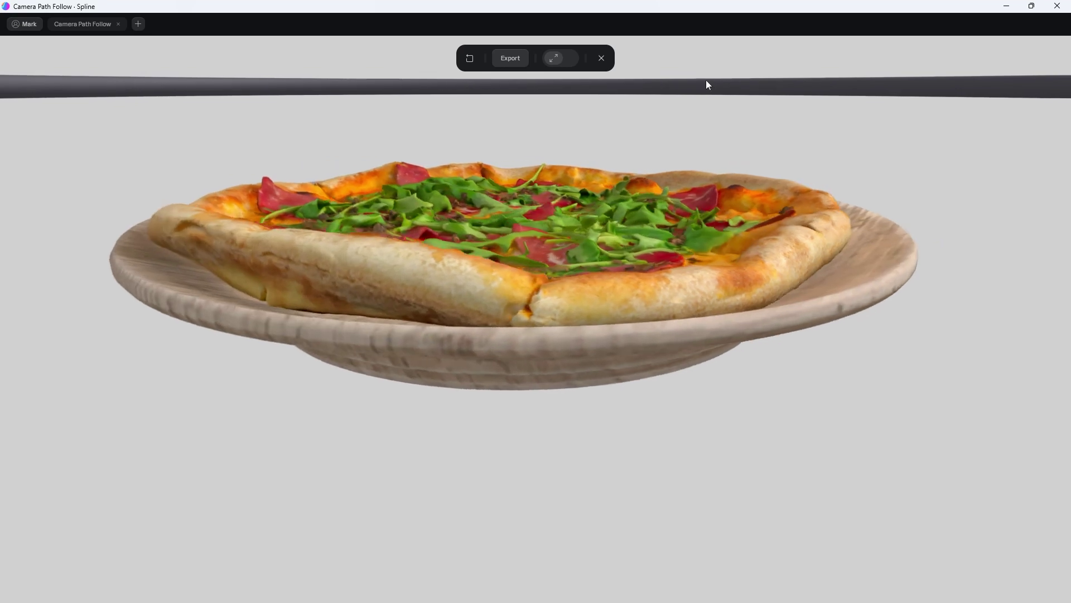
{"action": "left_click", "coordinate": [601, 58]}
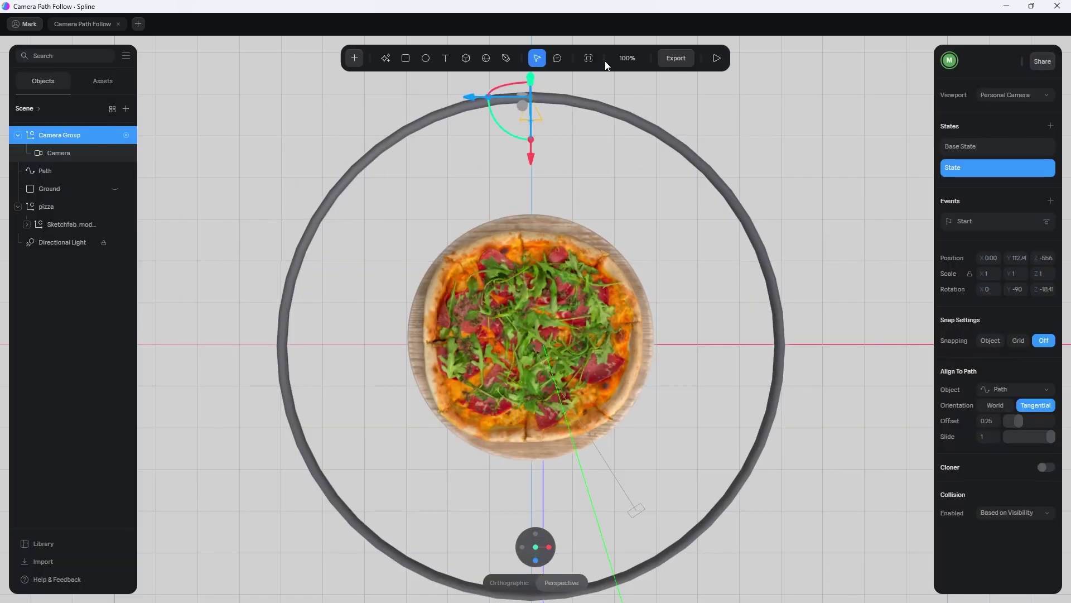
Step: Unhide the Ground, hide the circular Path, and play the scene to preview the camera animation
{"action": "left_click", "coordinate": [115, 188]}
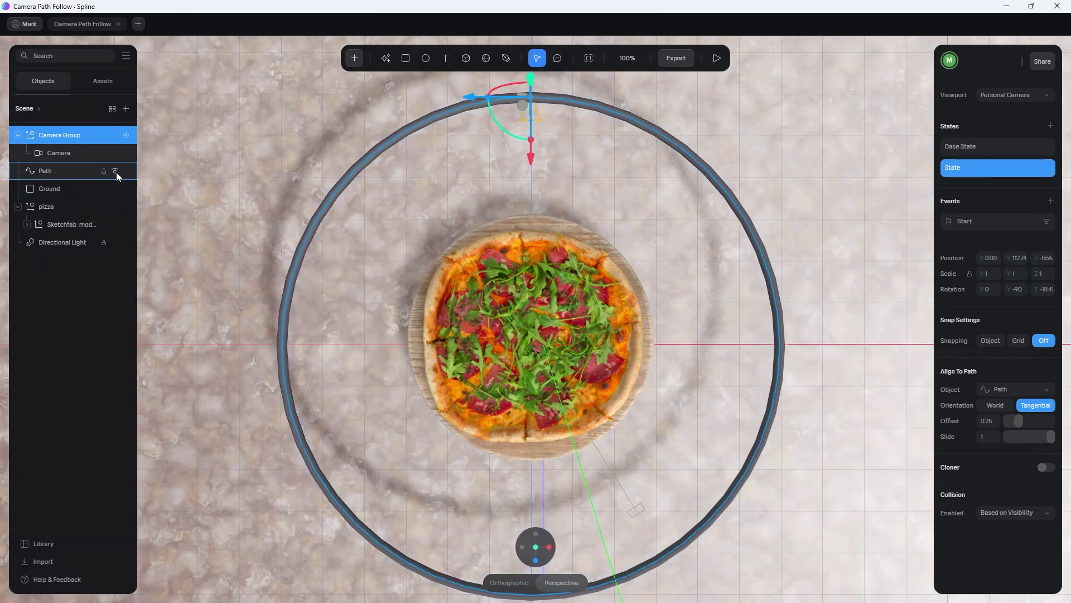
{"action": "left_click", "coordinate": [116, 171]}
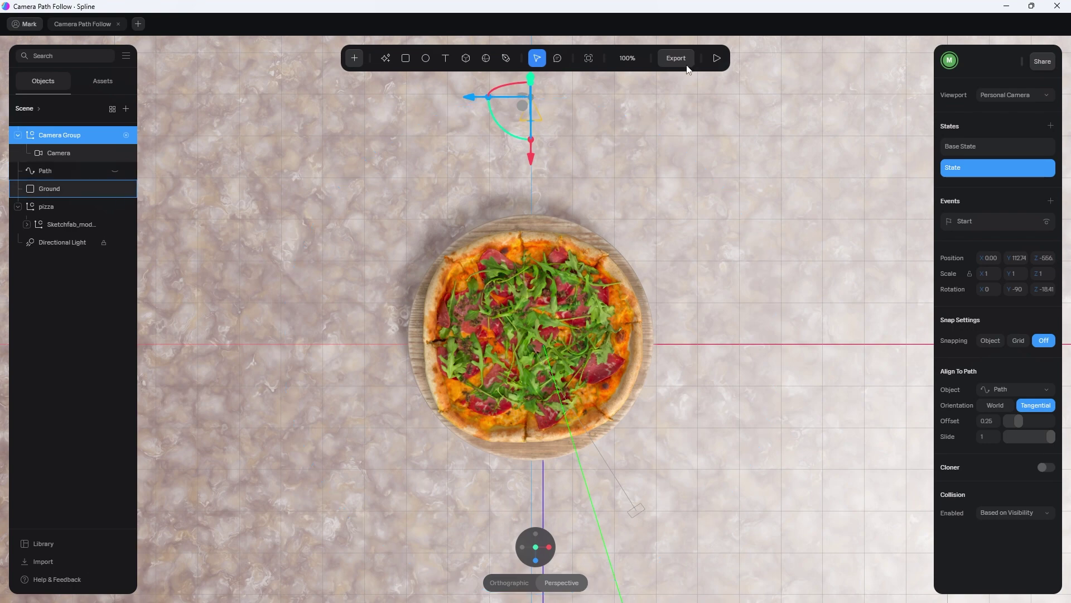
{"action": "left_click", "coordinate": [717, 58]}
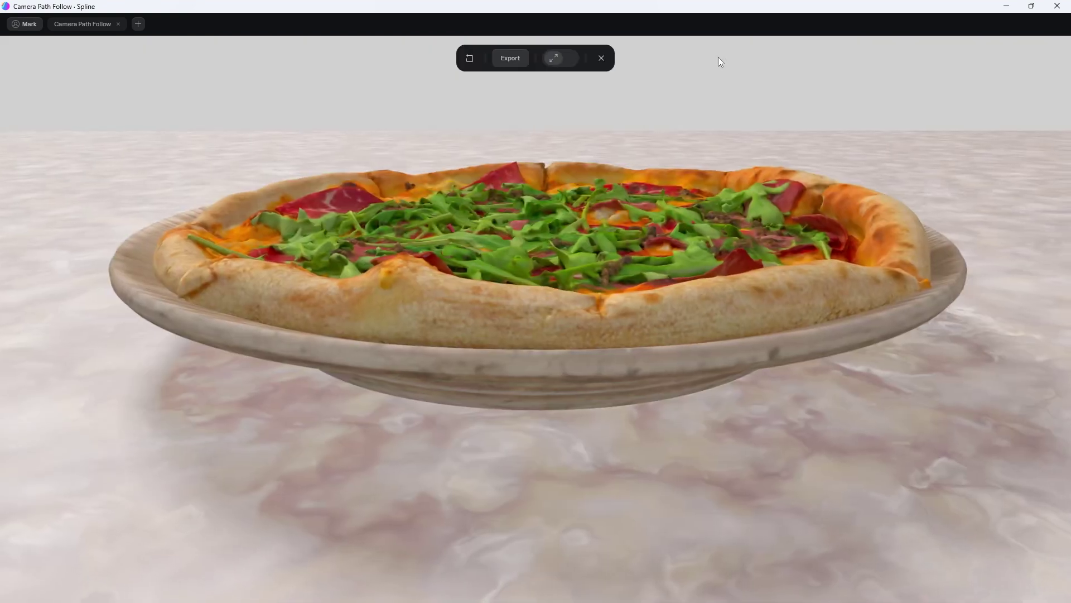